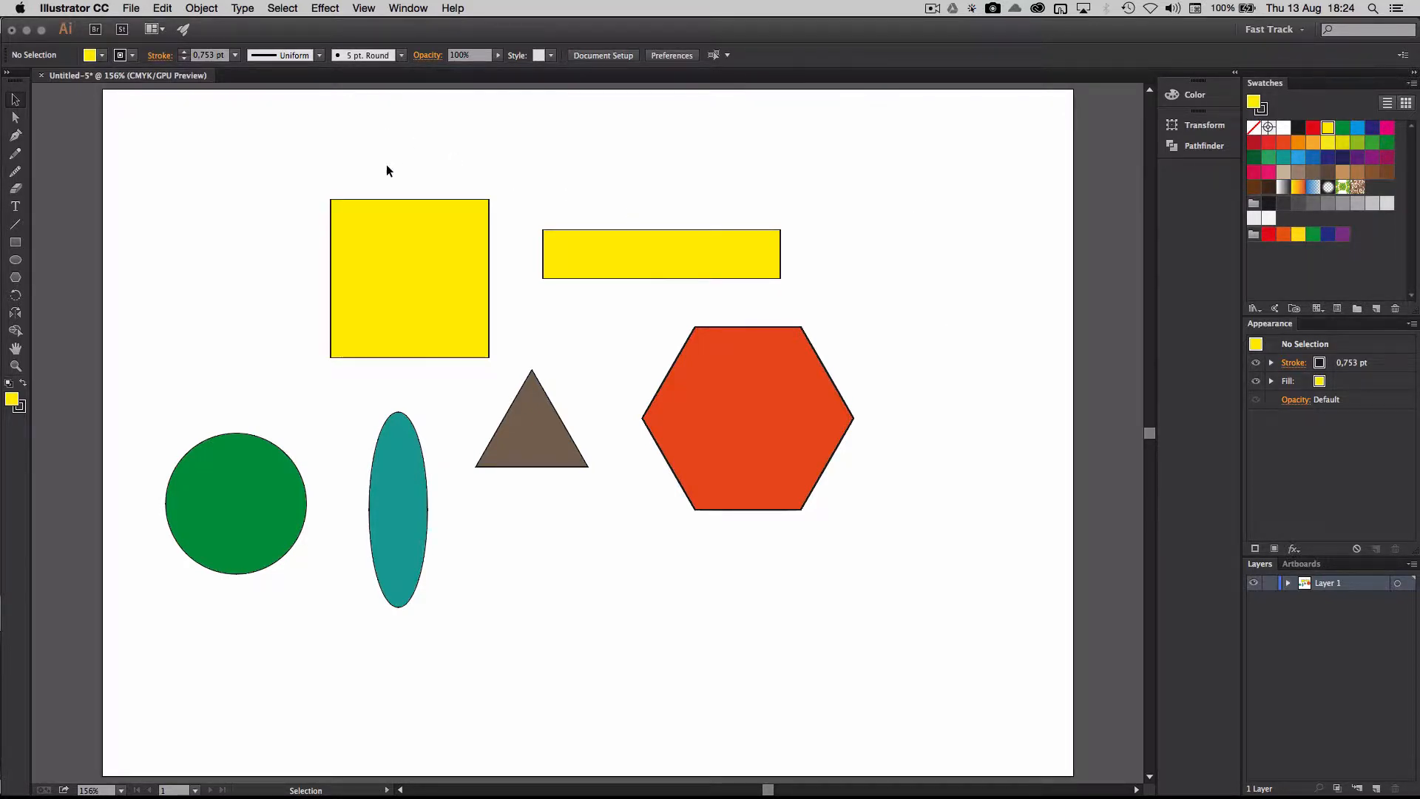
# Step: Try a CMYK Red fill on the large square and restore its yellow fill
pyautogui.click(401, 226)
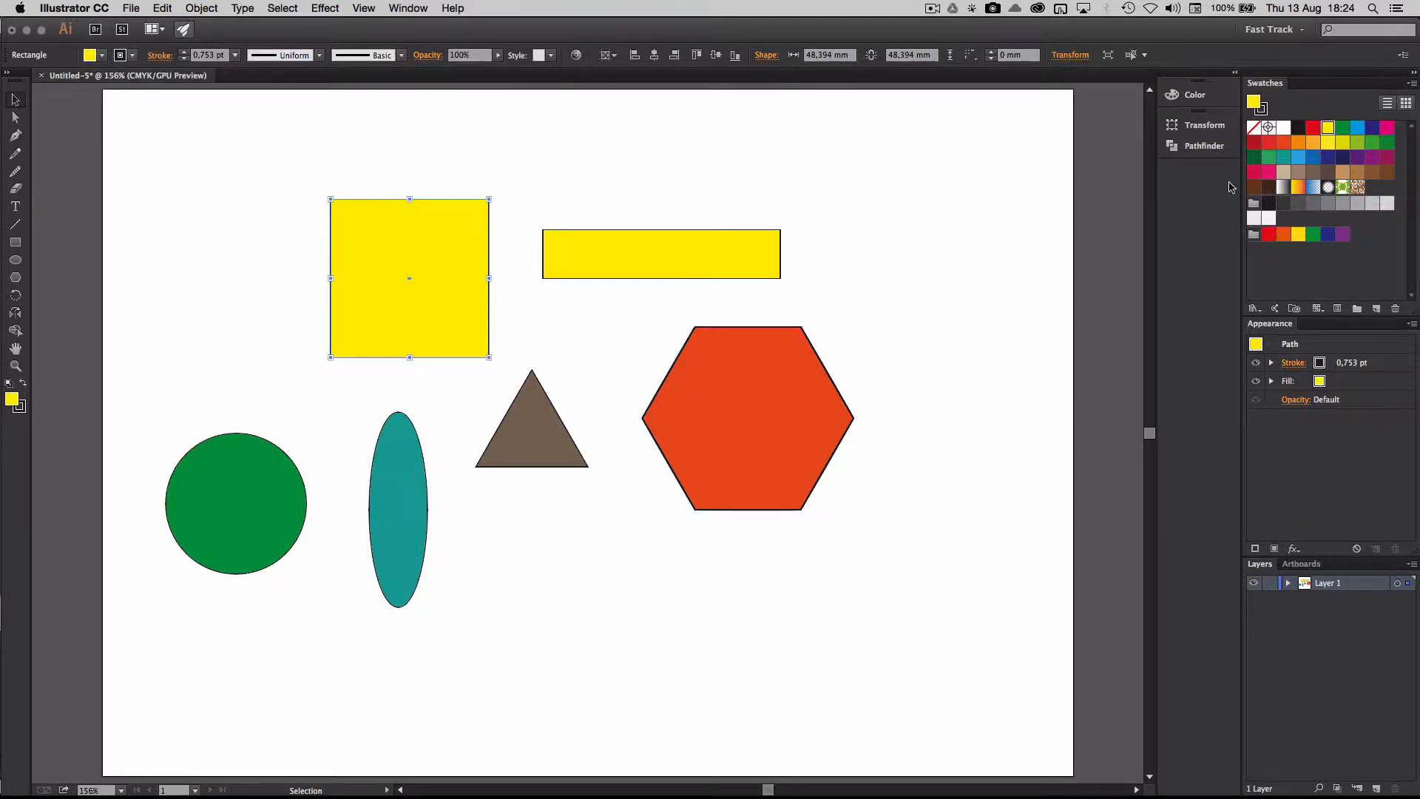
pyautogui.click(1313, 128)
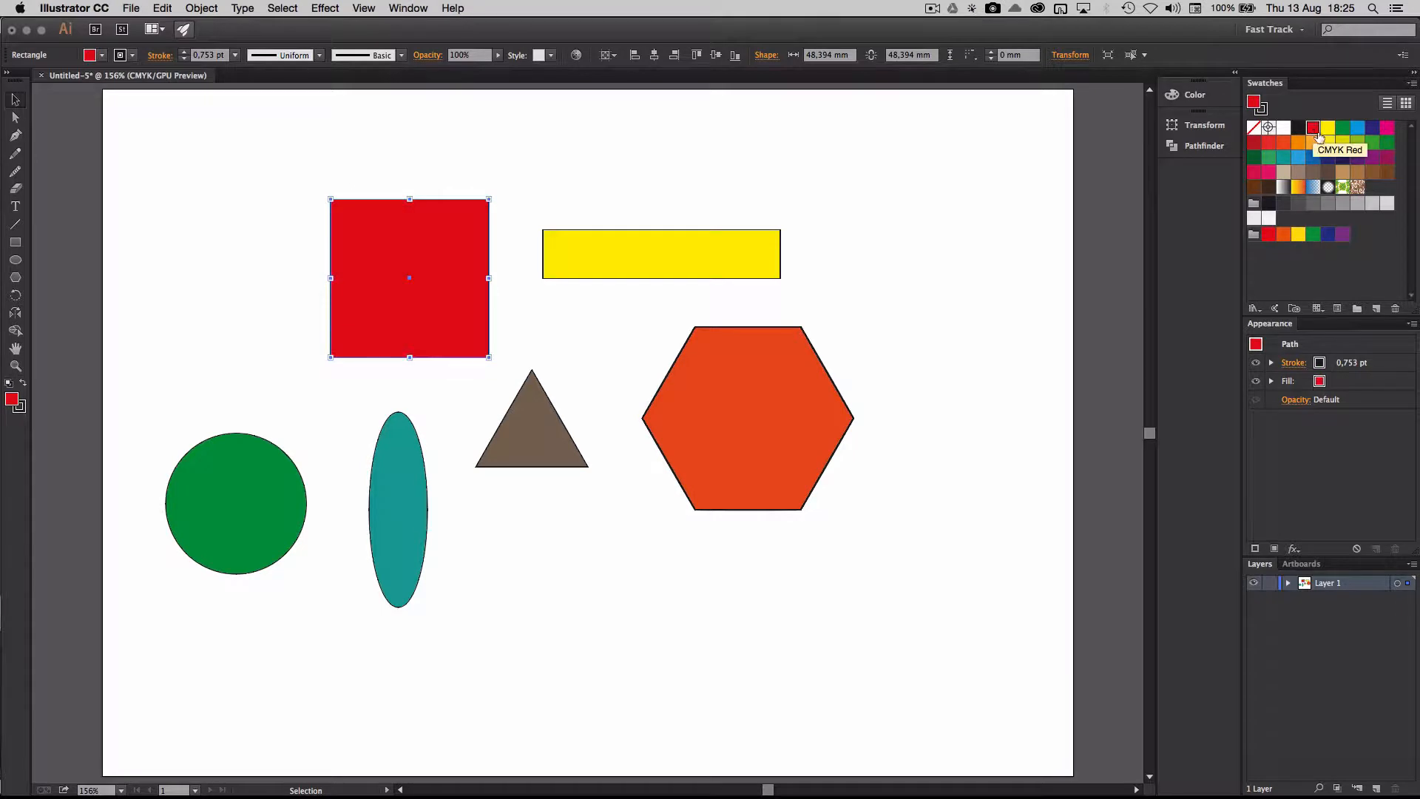
pyautogui.click(1327, 128)
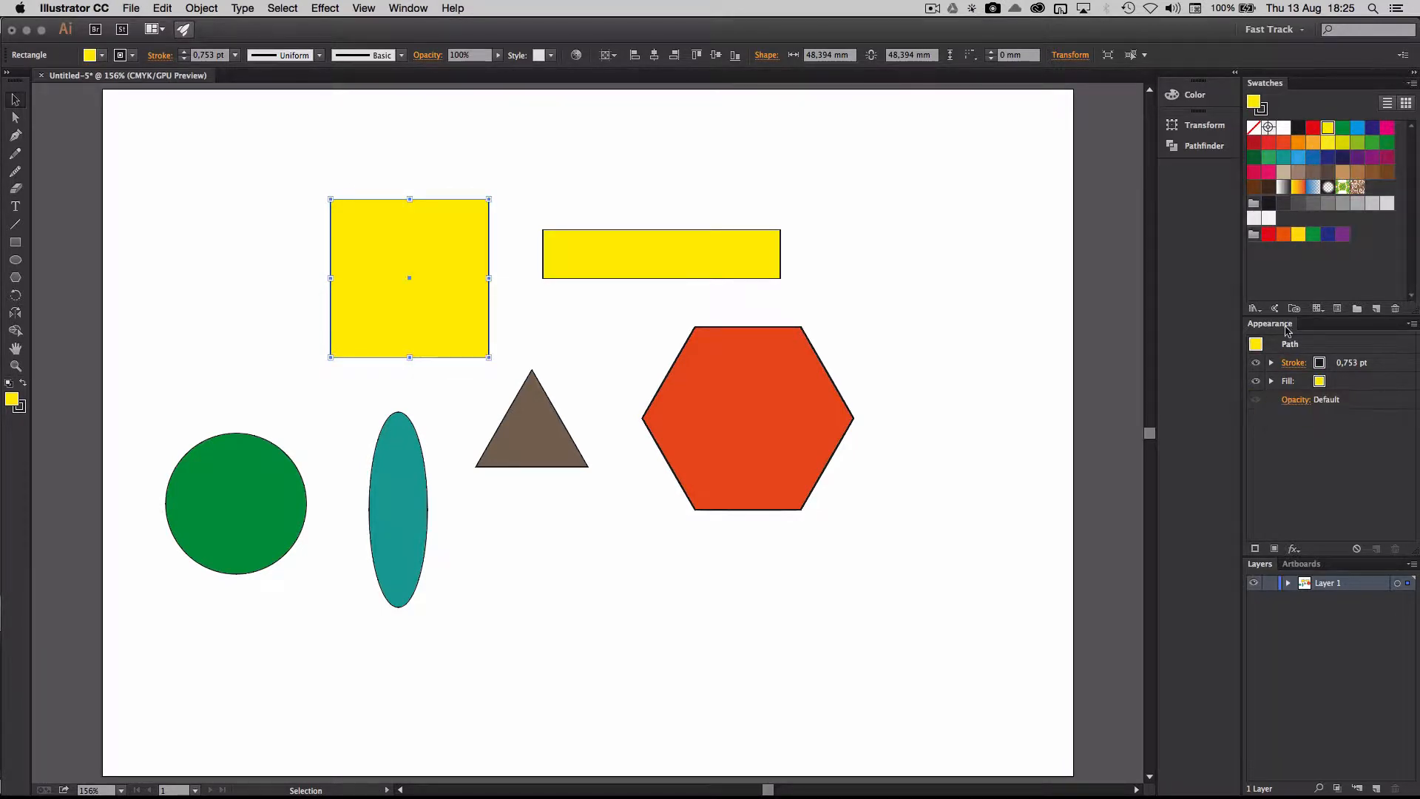
pyautogui.click(474, 172)
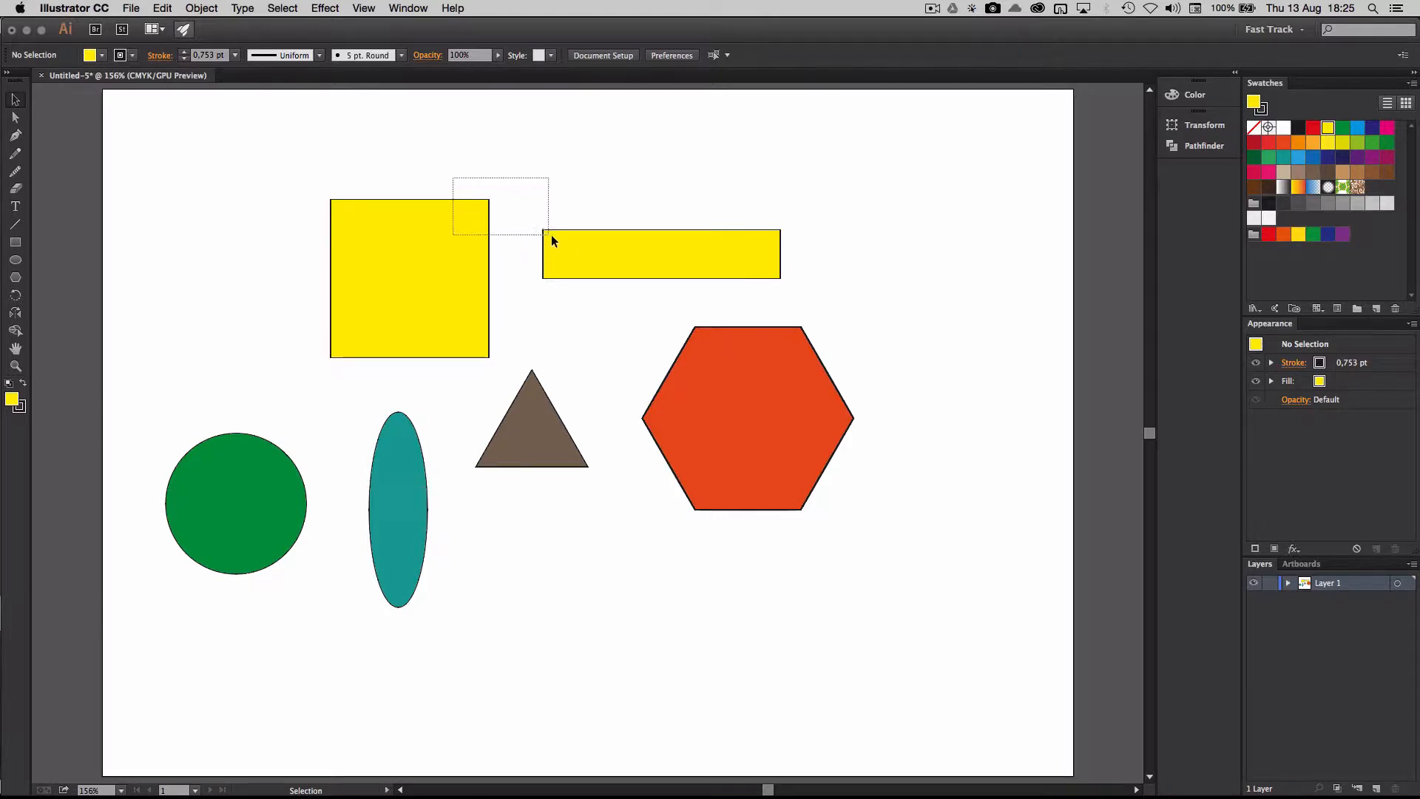
# Step: Select the yellow square and the yellow rectangle together to examine their shared appearance attributes
pyautogui.moveTo(552, 233); pyautogui.dragTo(562, 241)
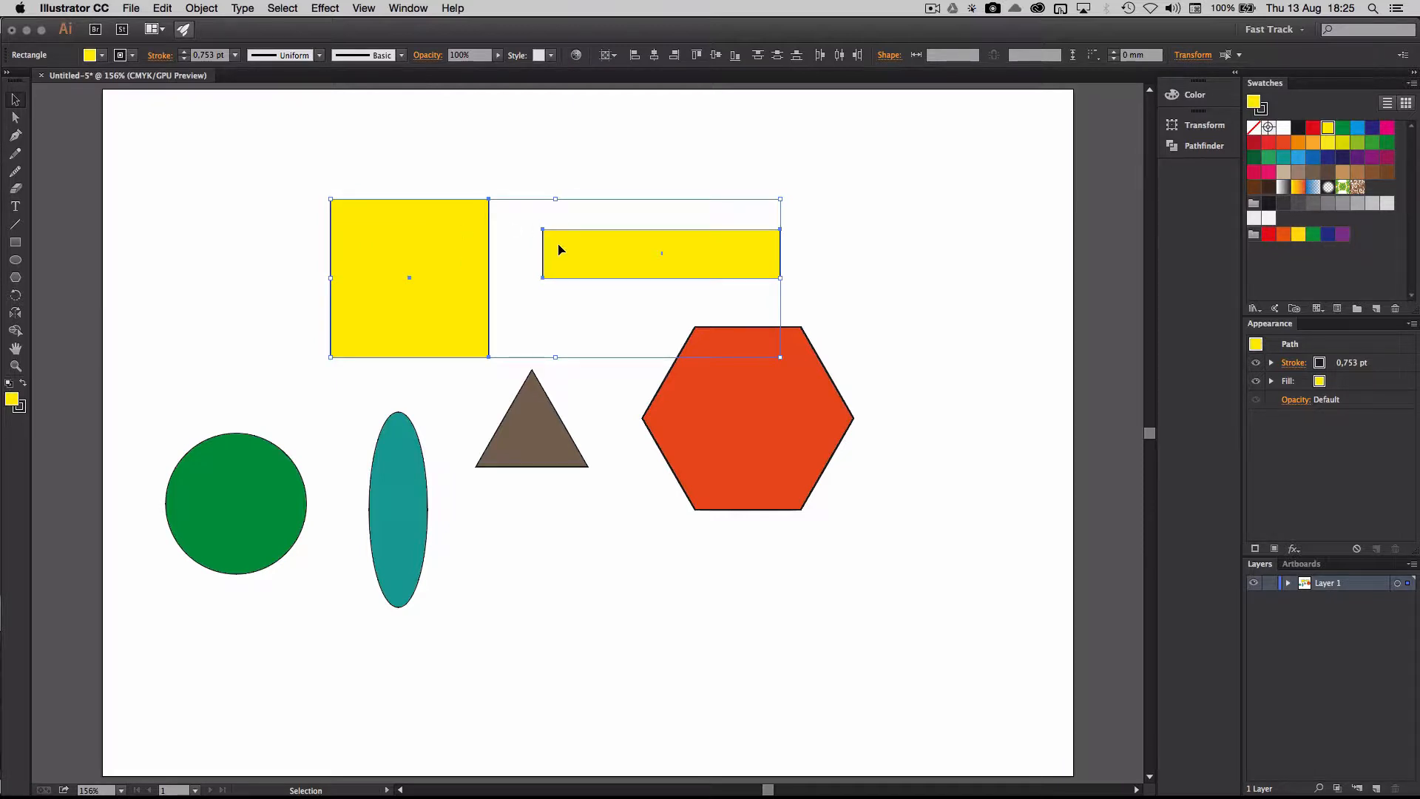
pyautogui.click(522, 159)
pyautogui.click(432, 259)
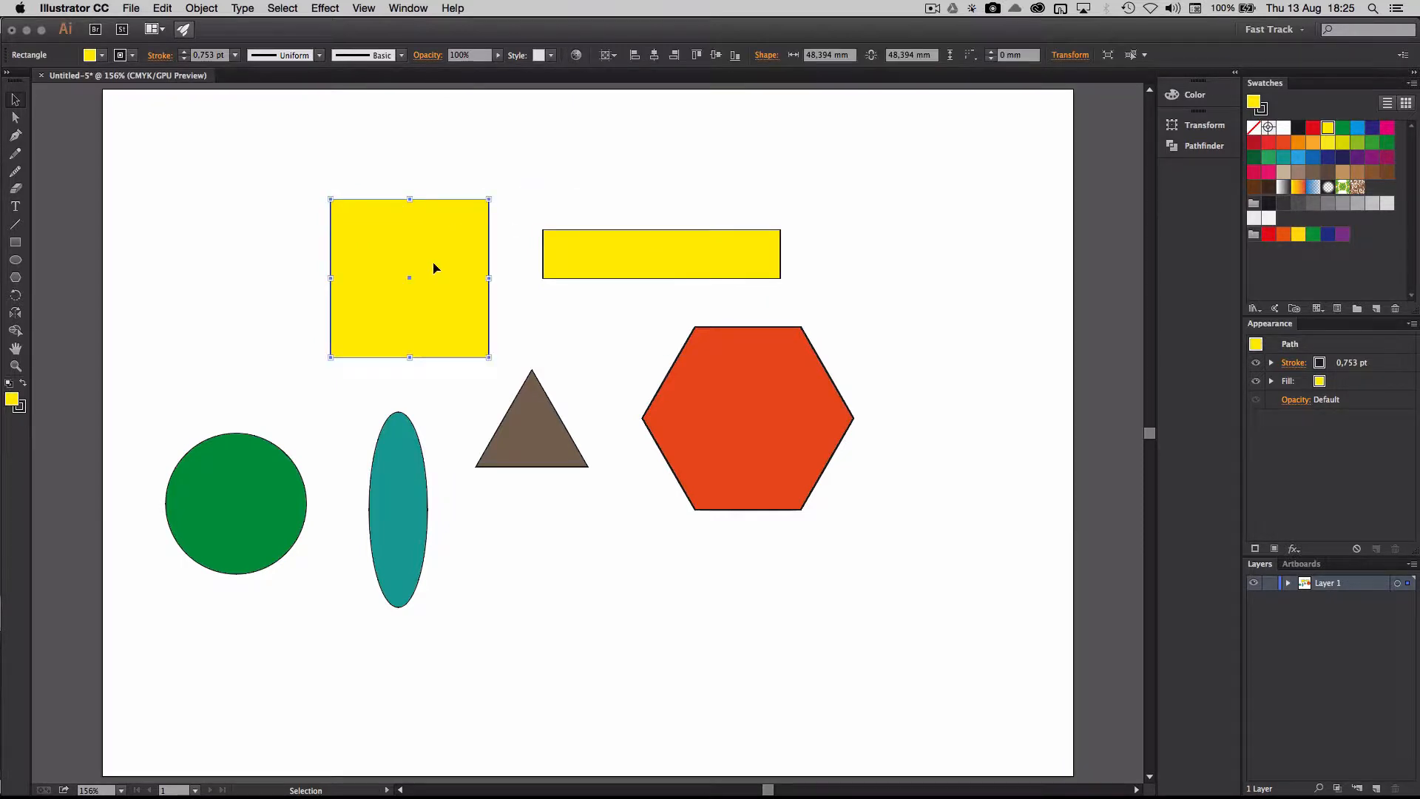
pyautogui.keyDown('shift'); pyautogui.click(574, 247); pyautogui.keyUp('shift')
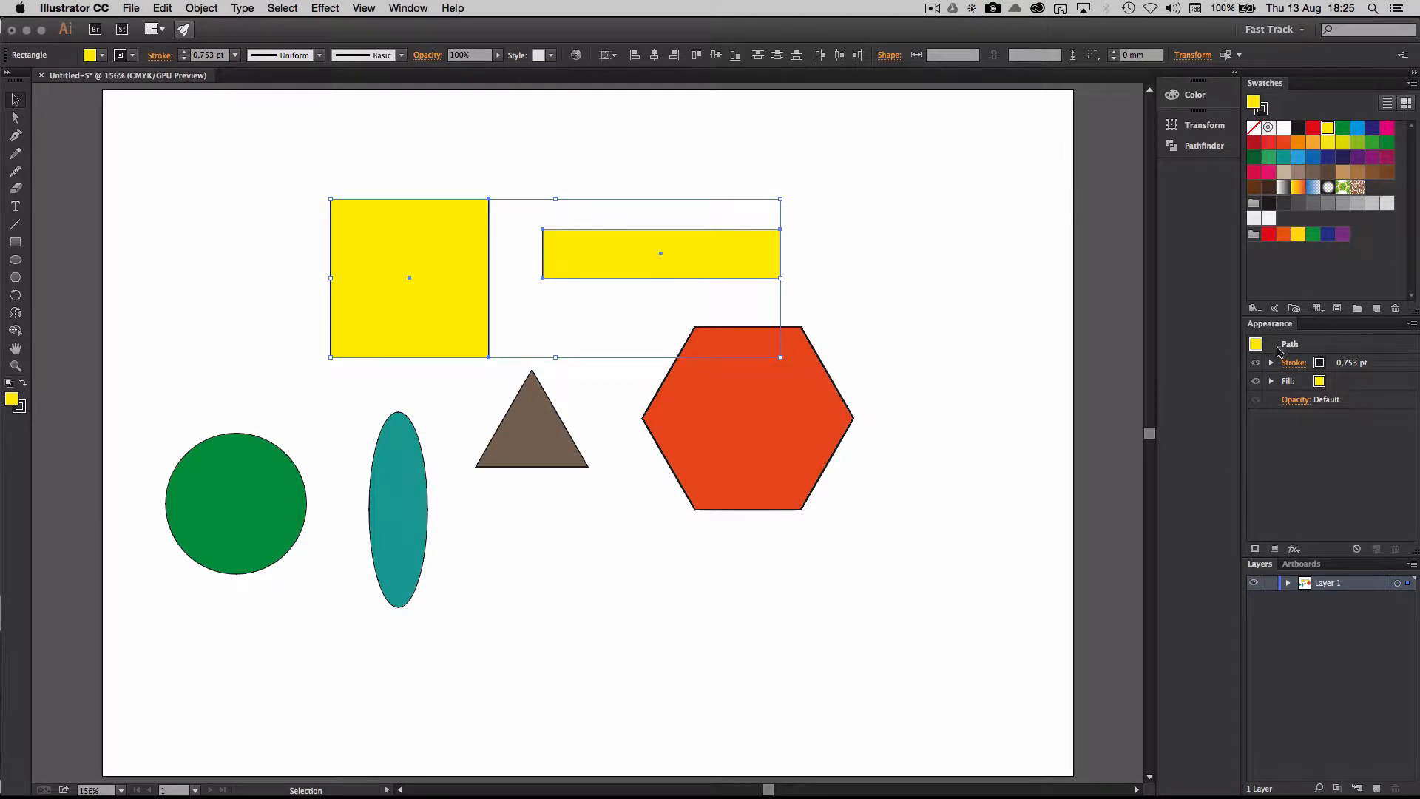
pyautogui.click(537, 162)
# Step: Select groups of differently coloured shapes to examine how their mixed fills and strokes are listed
pyautogui.moveTo(309, 312); pyautogui.dragTo(445, 460)
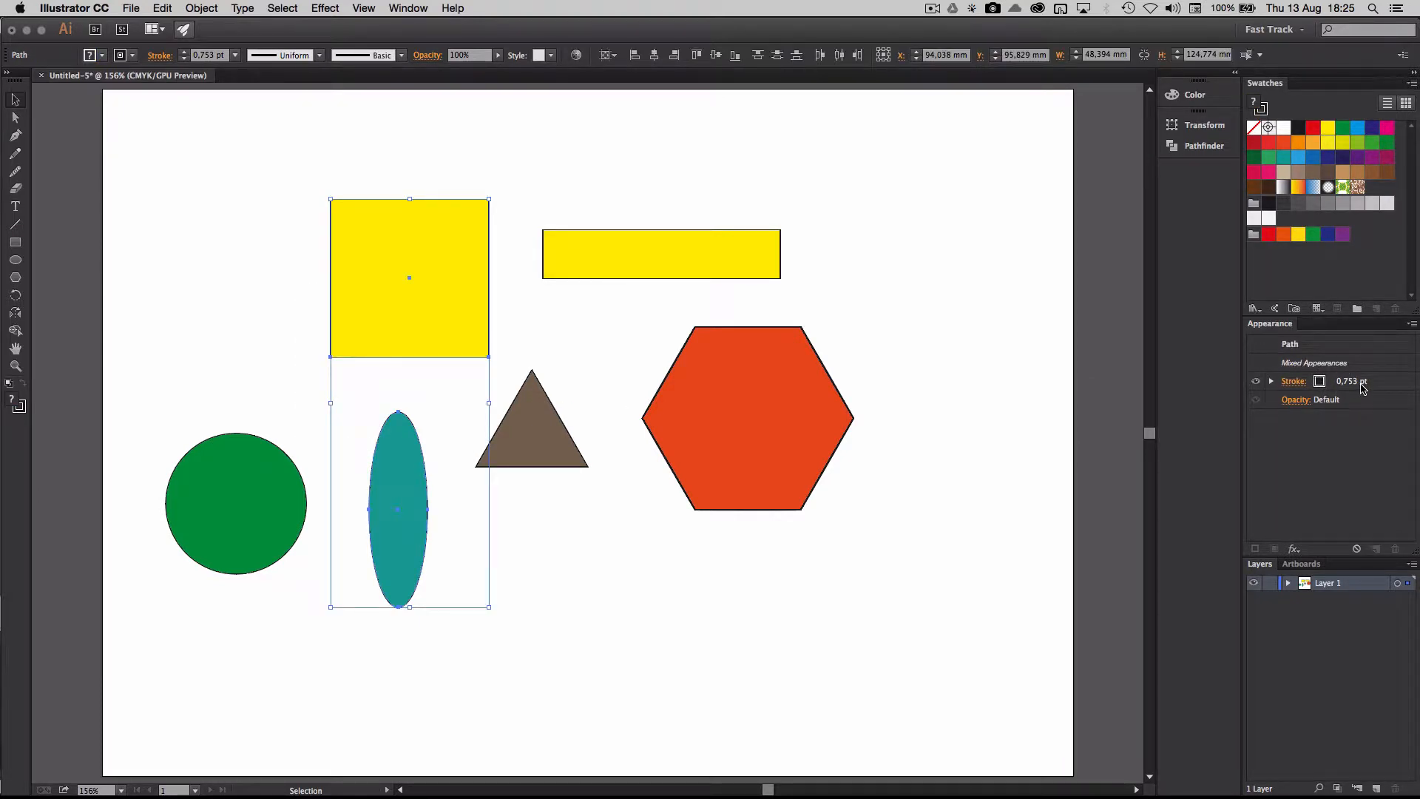
pyautogui.moveTo(342, 168); pyautogui.dragTo(814, 572)
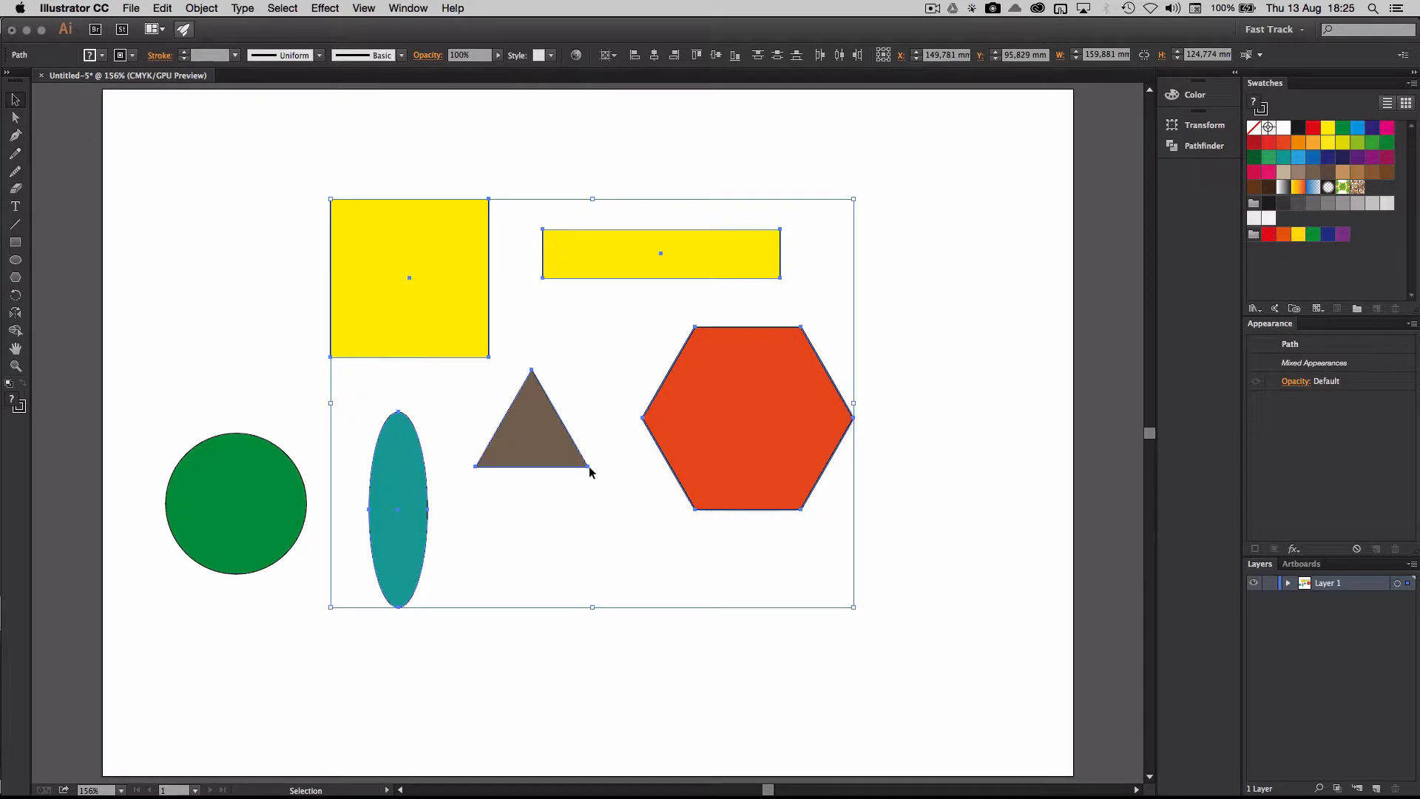
pyautogui.click(556, 139)
# Step: Set the stroke weight of the yellow square and the yellow rectangle to 5 pt
pyautogui.moveTo(404, 158); pyautogui.dragTo(617, 252)
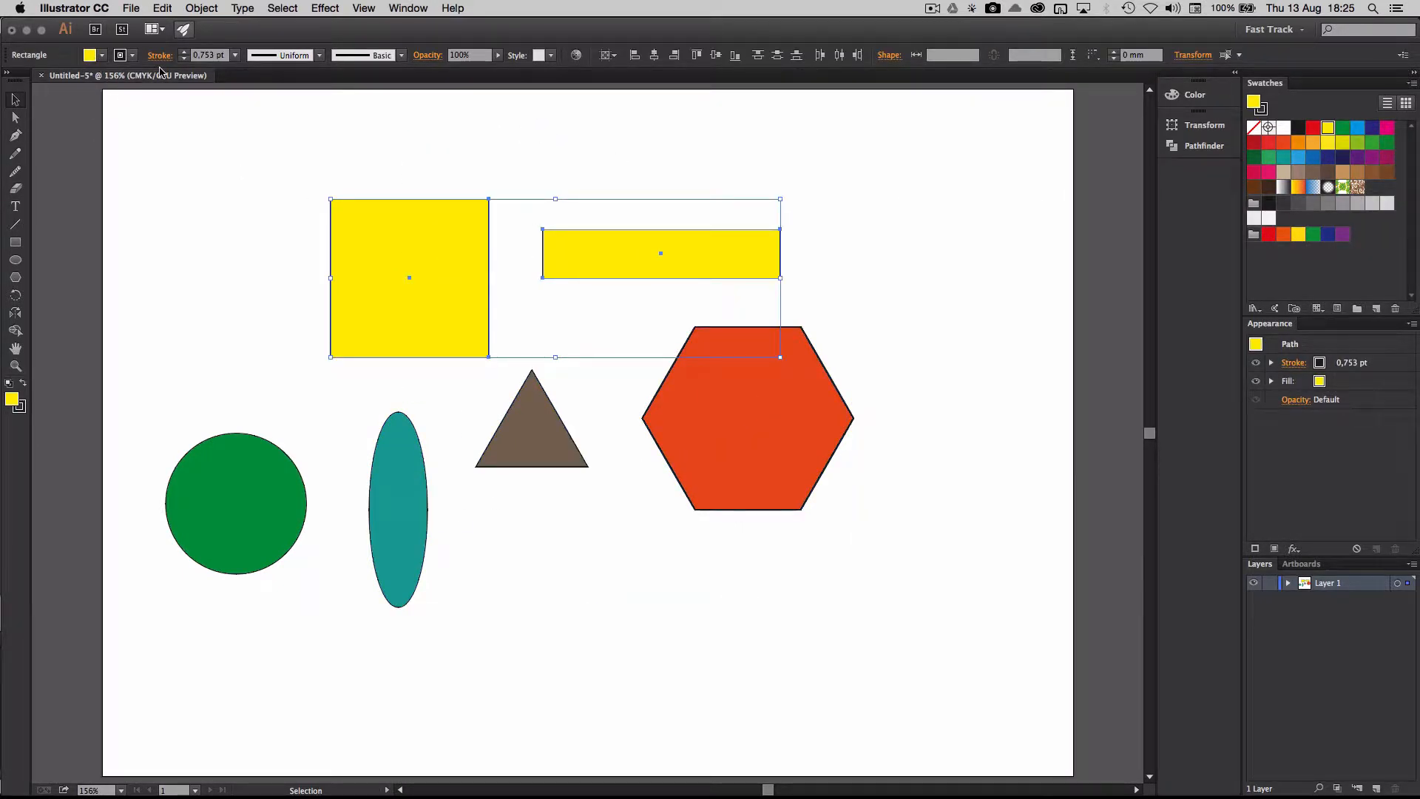
pyautogui.click(1350, 363)
pyautogui.click(1347, 362)
pyautogui.click(1347, 363)
pyautogui.click(1348, 362)
pyautogui.click(1347, 362)
pyautogui.click(1347, 362)
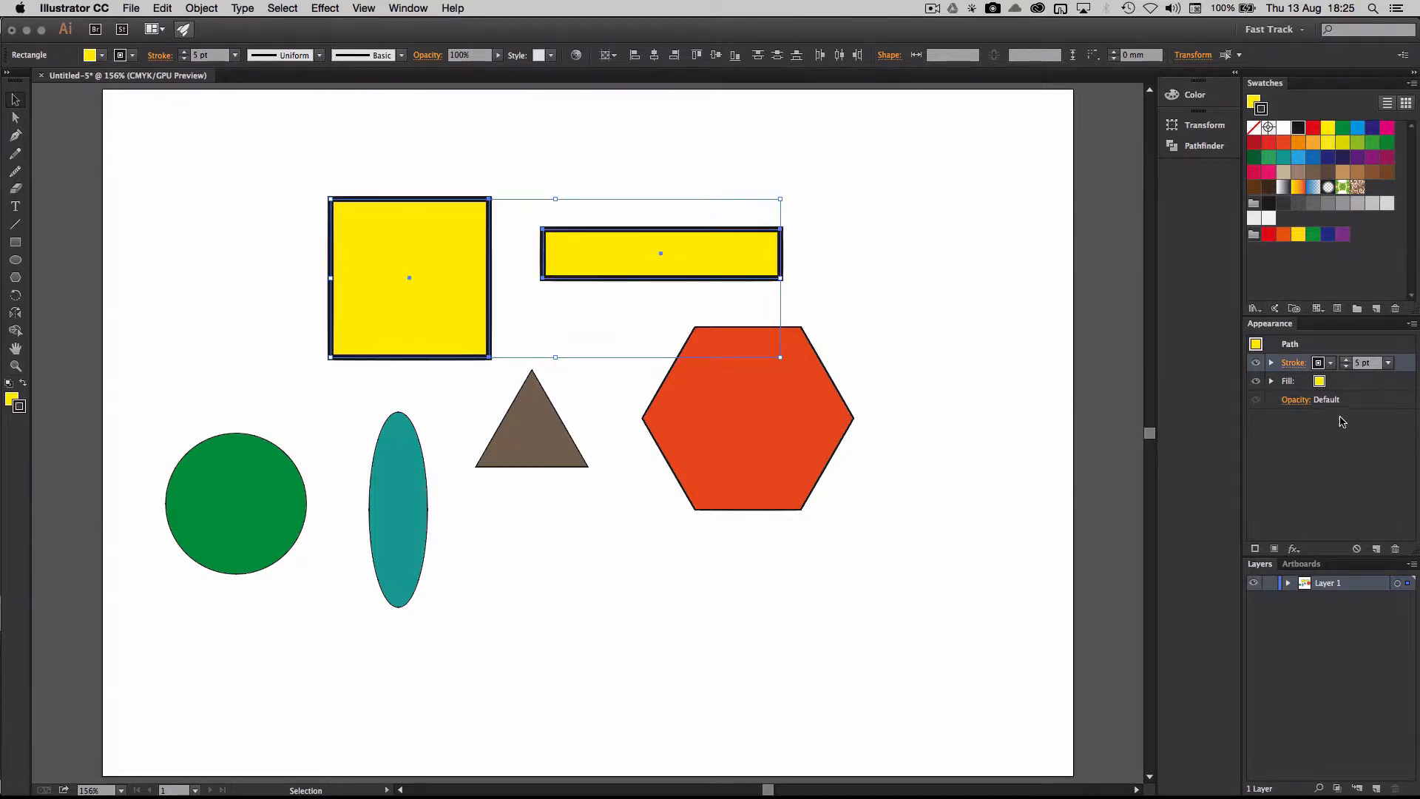
# Step: Change the stroke colour of the yellow square and rectangle to magenta
pyautogui.click(1330, 363)
pyautogui.click(1266, 387)
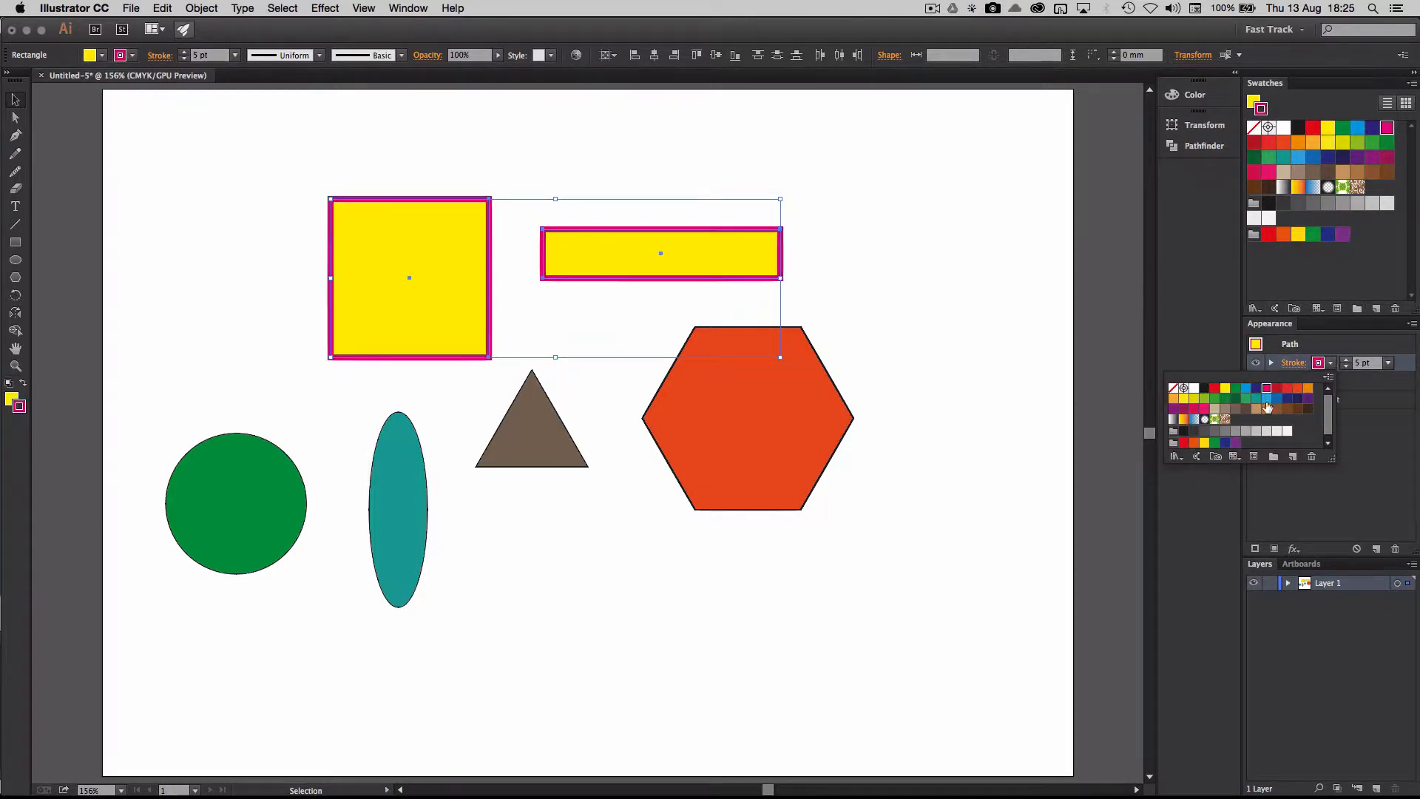
pyautogui.click(1342, 347)
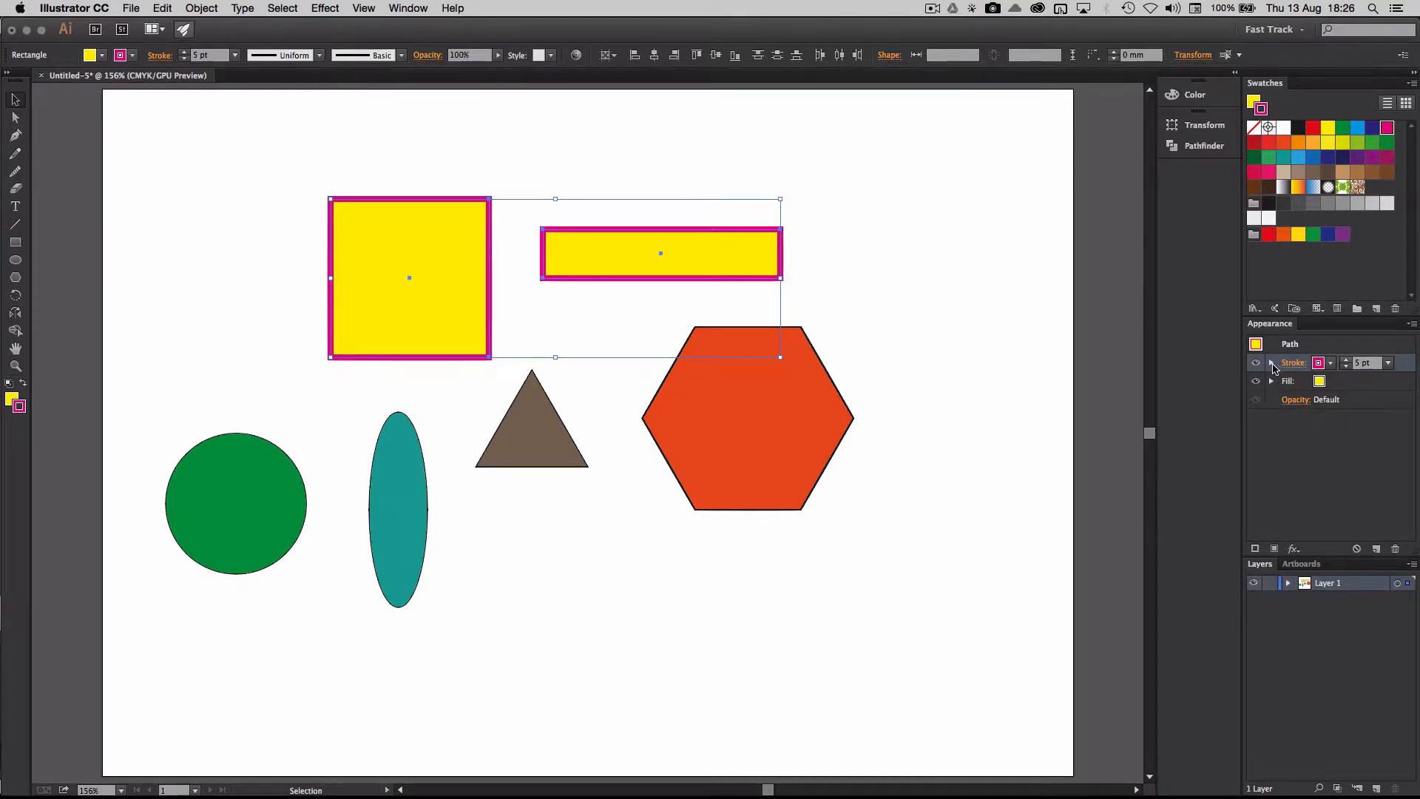
# Step: Reduce only the stroke opacity of both yellow shapes to 36% and shift the rectangle slightly toward the square
pyautogui.click(1271, 363)
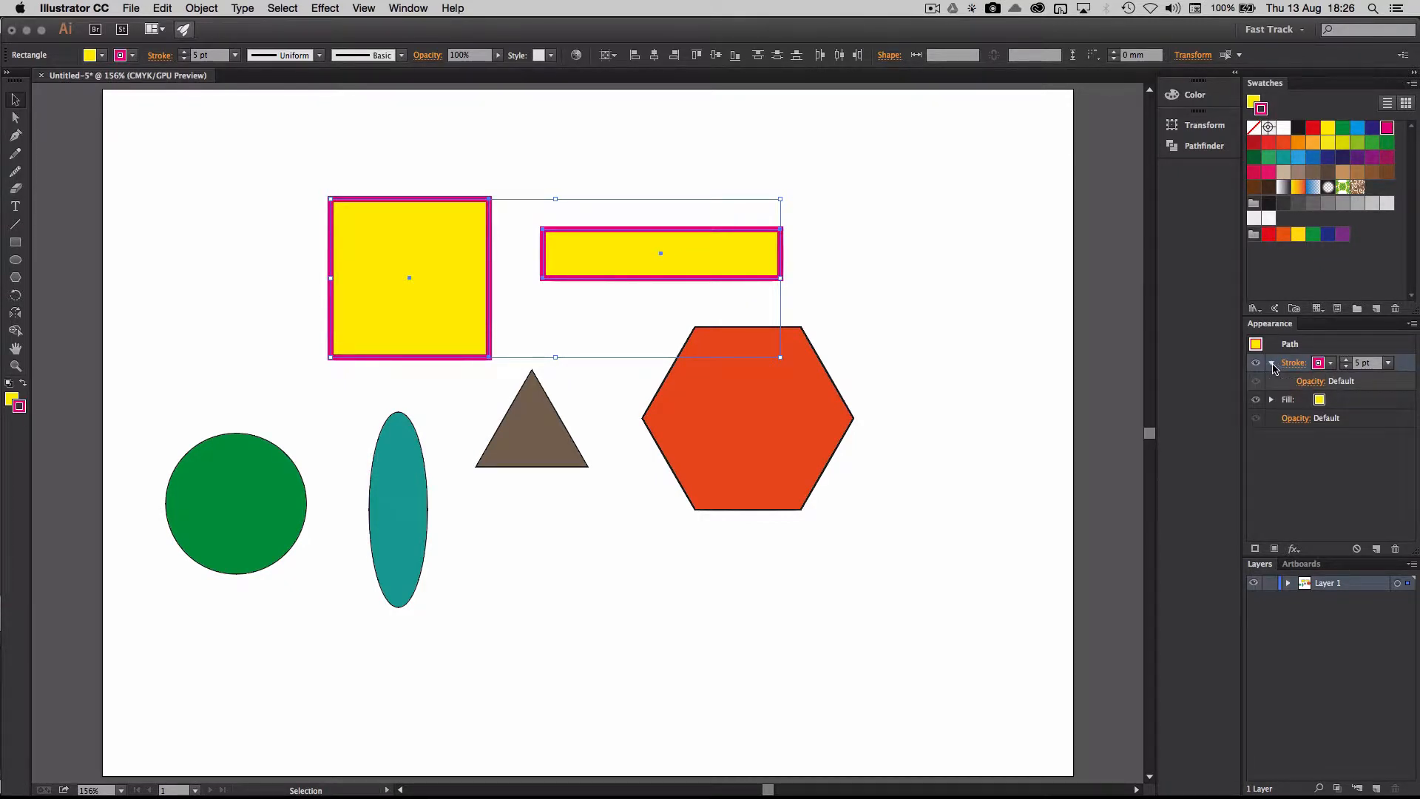
pyautogui.click(1311, 382)
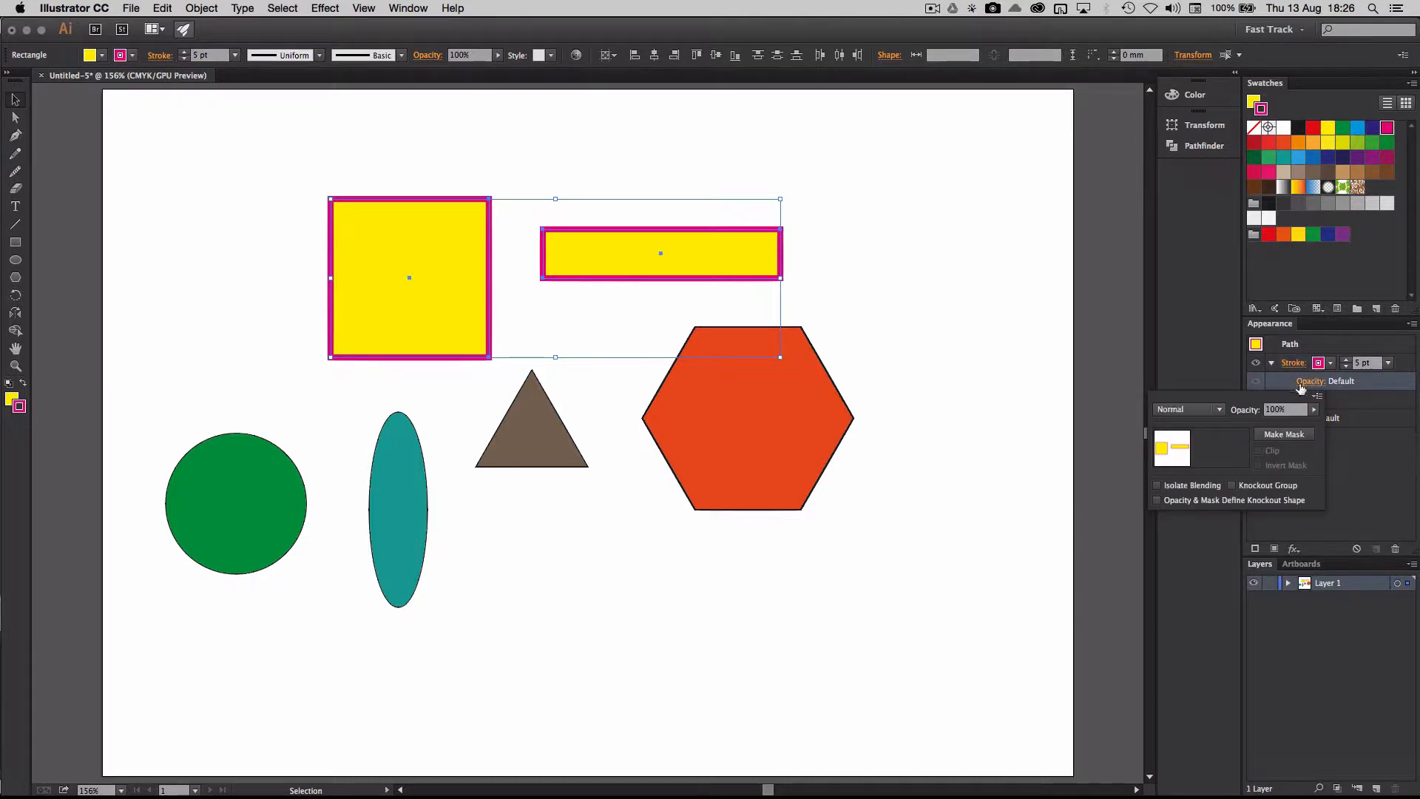
pyautogui.click(1316, 410)
pyautogui.moveTo(1316, 423); pyautogui.dragTo(1273, 427)
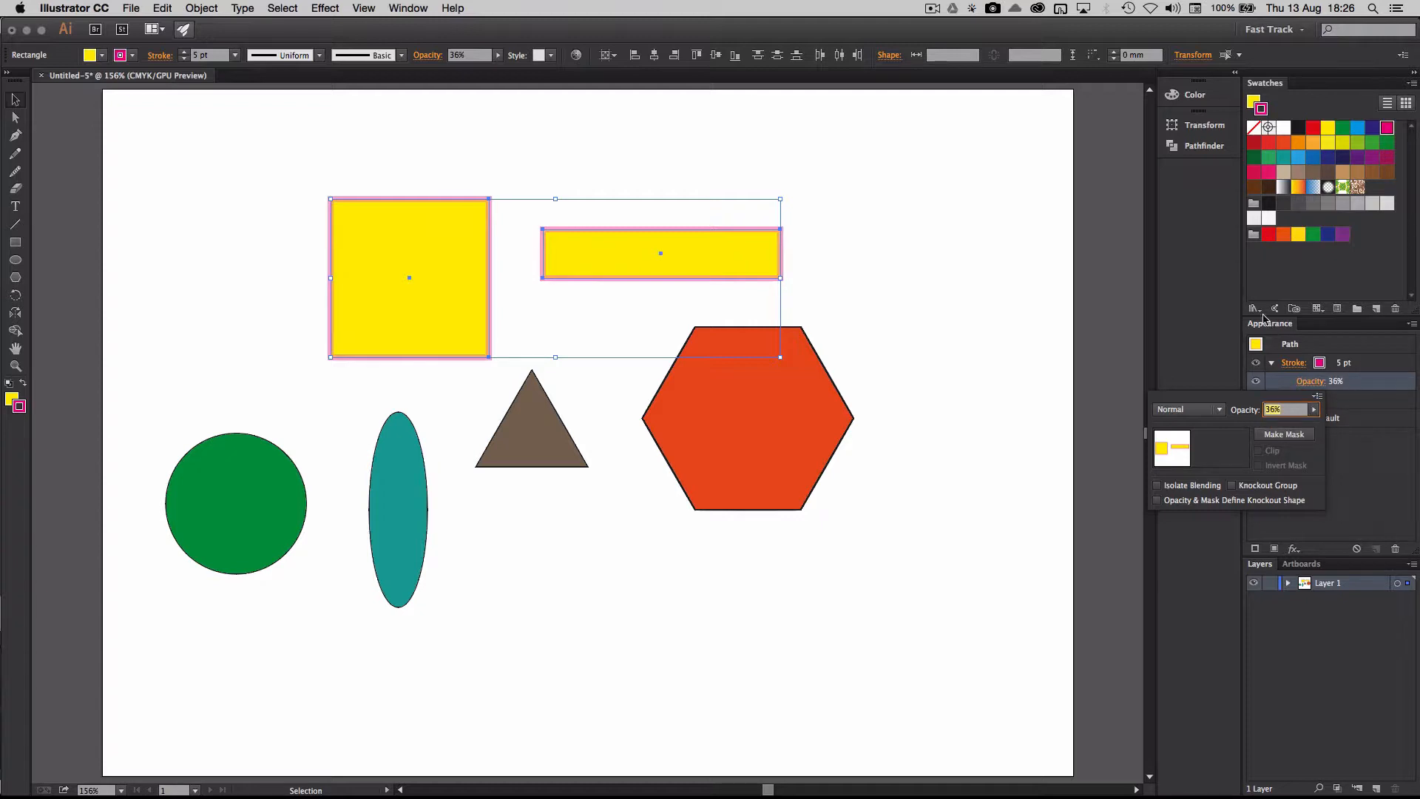
pyautogui.click(1205, 318)
pyautogui.click(739, 166)
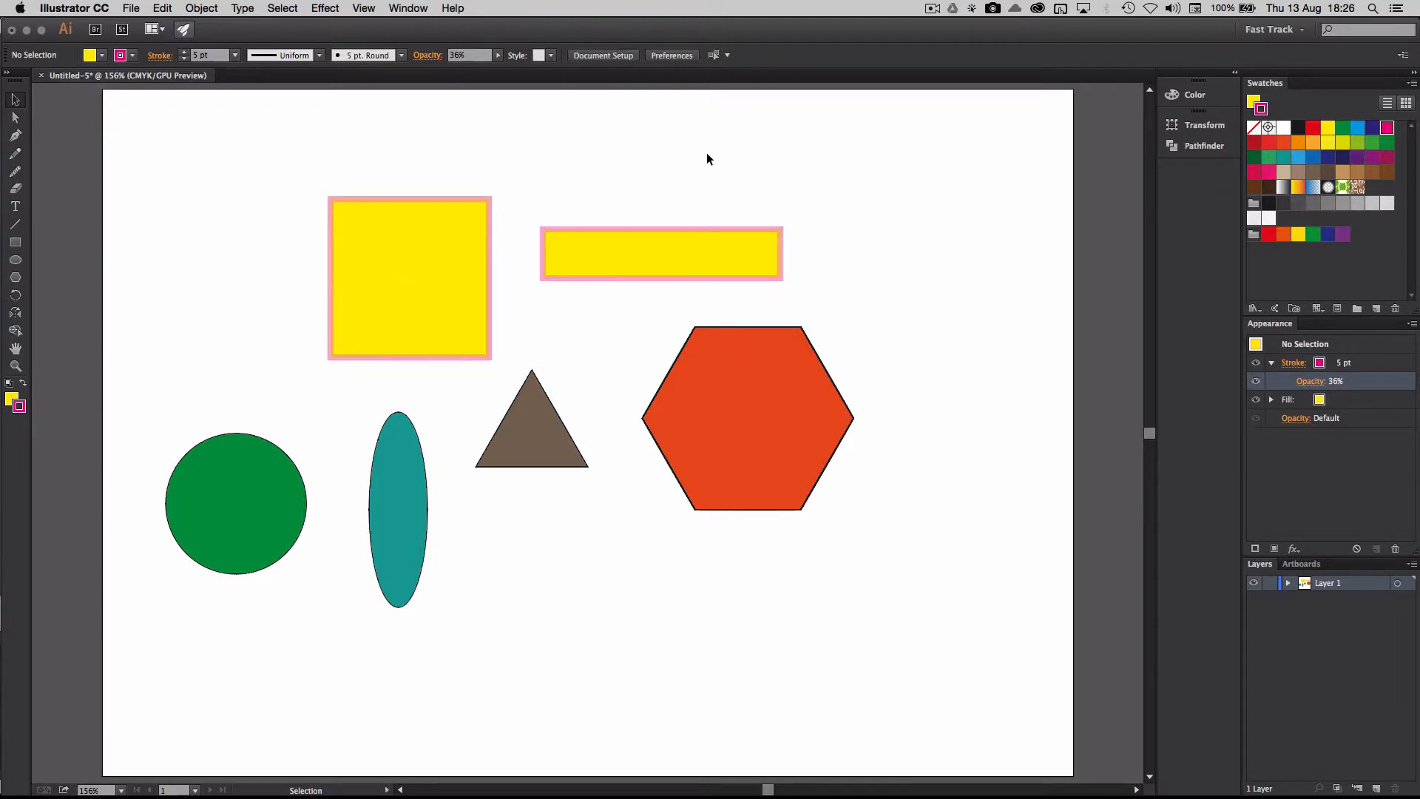
pyautogui.moveTo(672, 253); pyautogui.dragTo(653, 259)
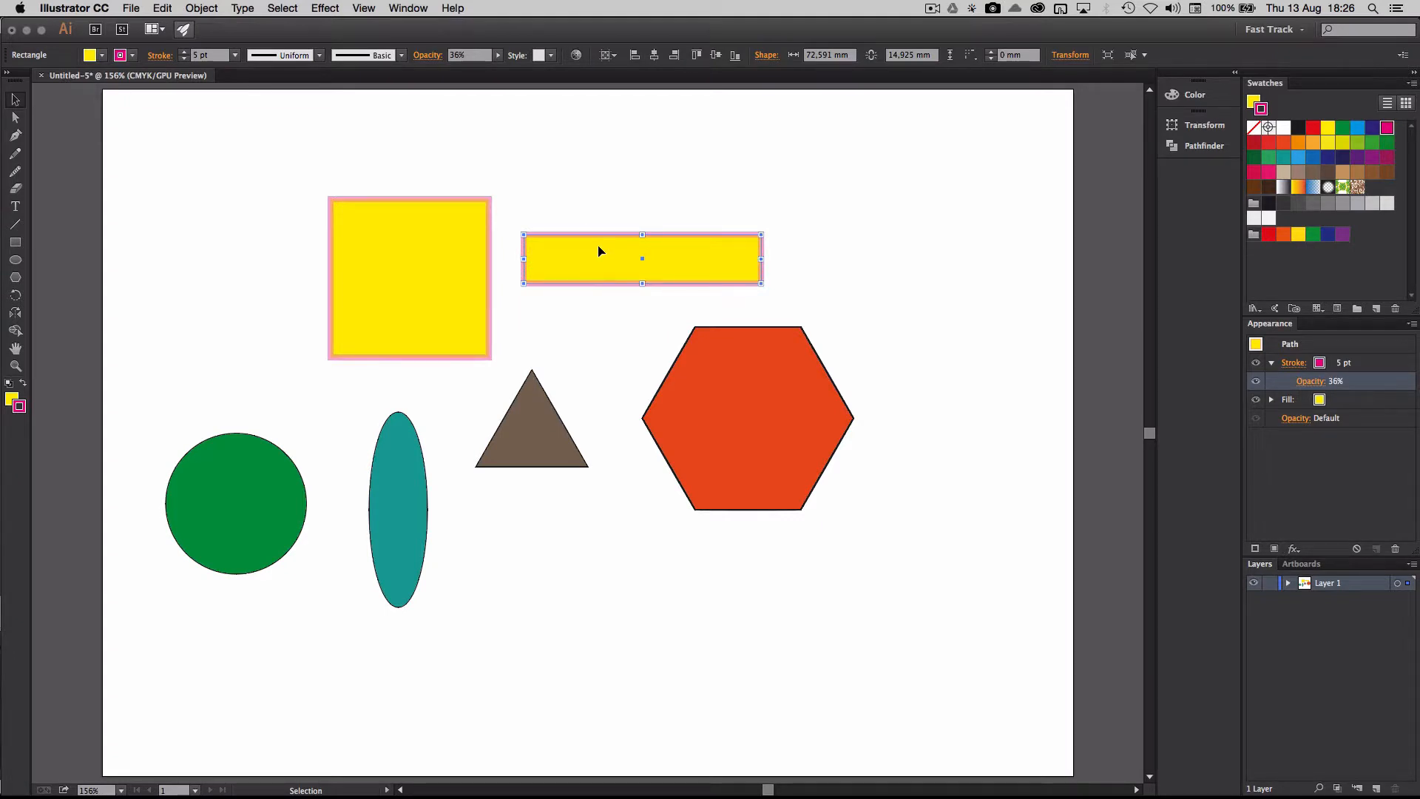
# Step: Set the stroke weight of the orange-red hexagon to 13 pt
pyautogui.click(667, 403)
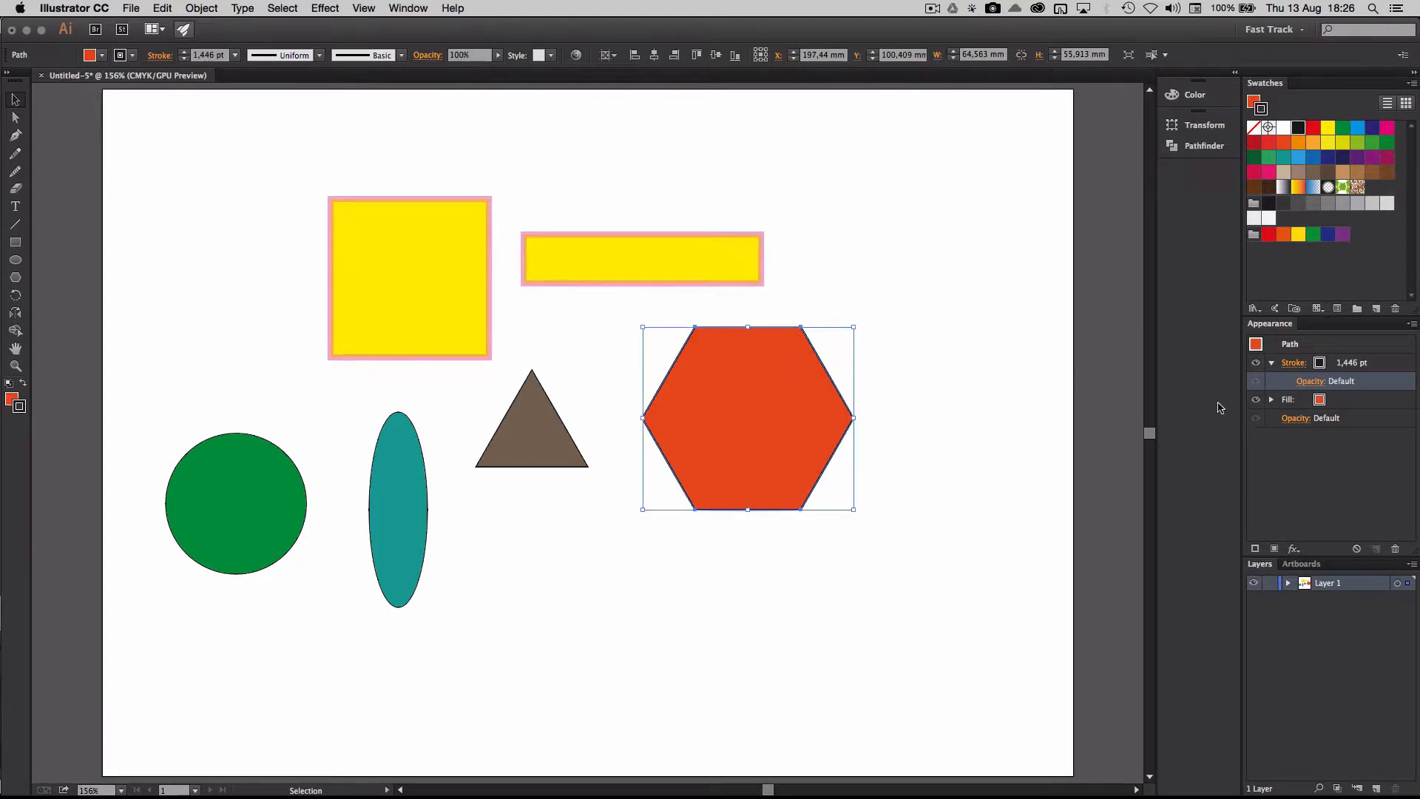
pyautogui.click(1356, 368)
pyautogui.click(1347, 359)
pyautogui.click(1347, 360)
pyautogui.click(1347, 359)
pyautogui.click(1347, 360)
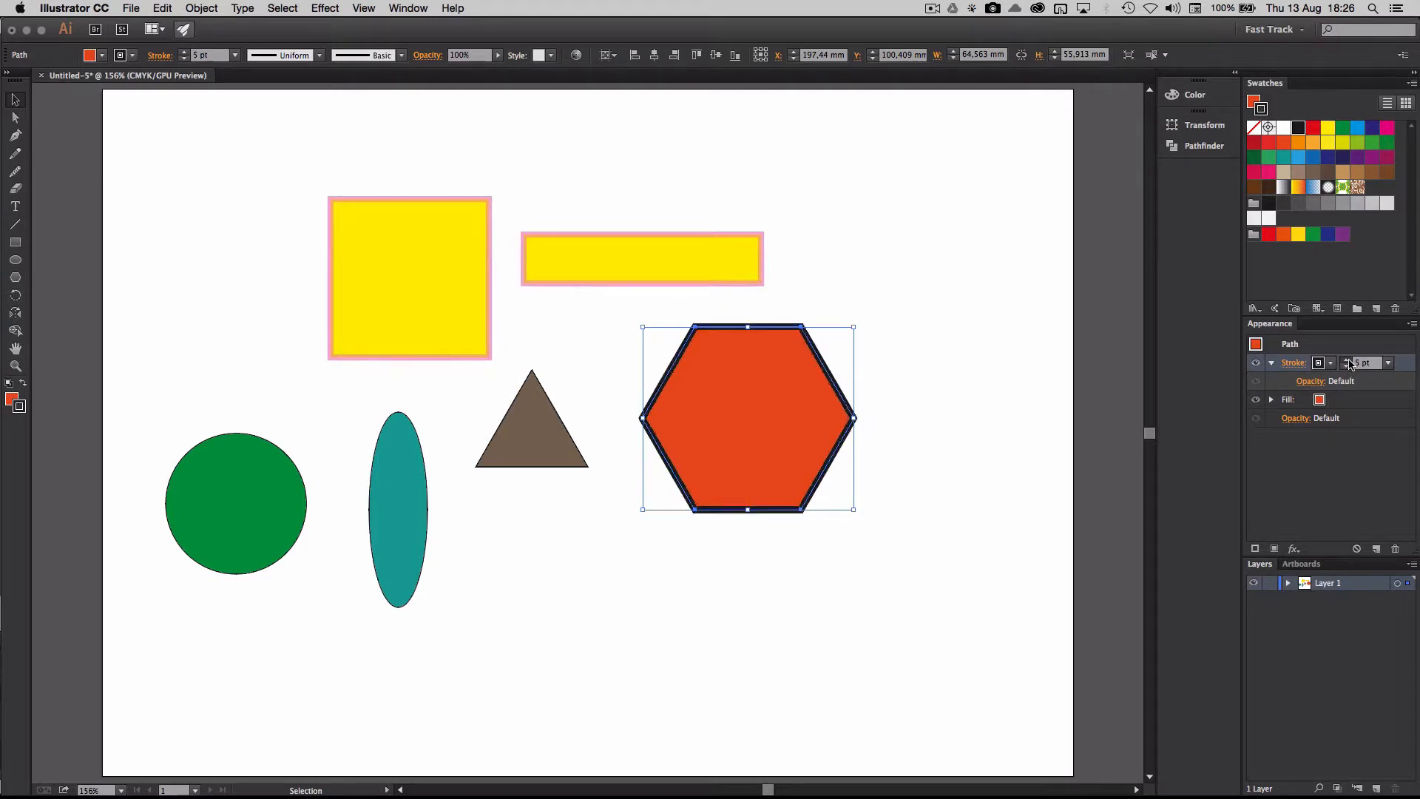
pyautogui.doubleClick(1347, 360)
pyautogui.doubleClick(1348, 360)
pyautogui.doubleClick(1347, 360)
pyautogui.doubleClick(1348, 360)
# Step: Reduce only the hexagon's stroke opacity to 35%, leaving its fill opaque
pyautogui.click(1309, 381)
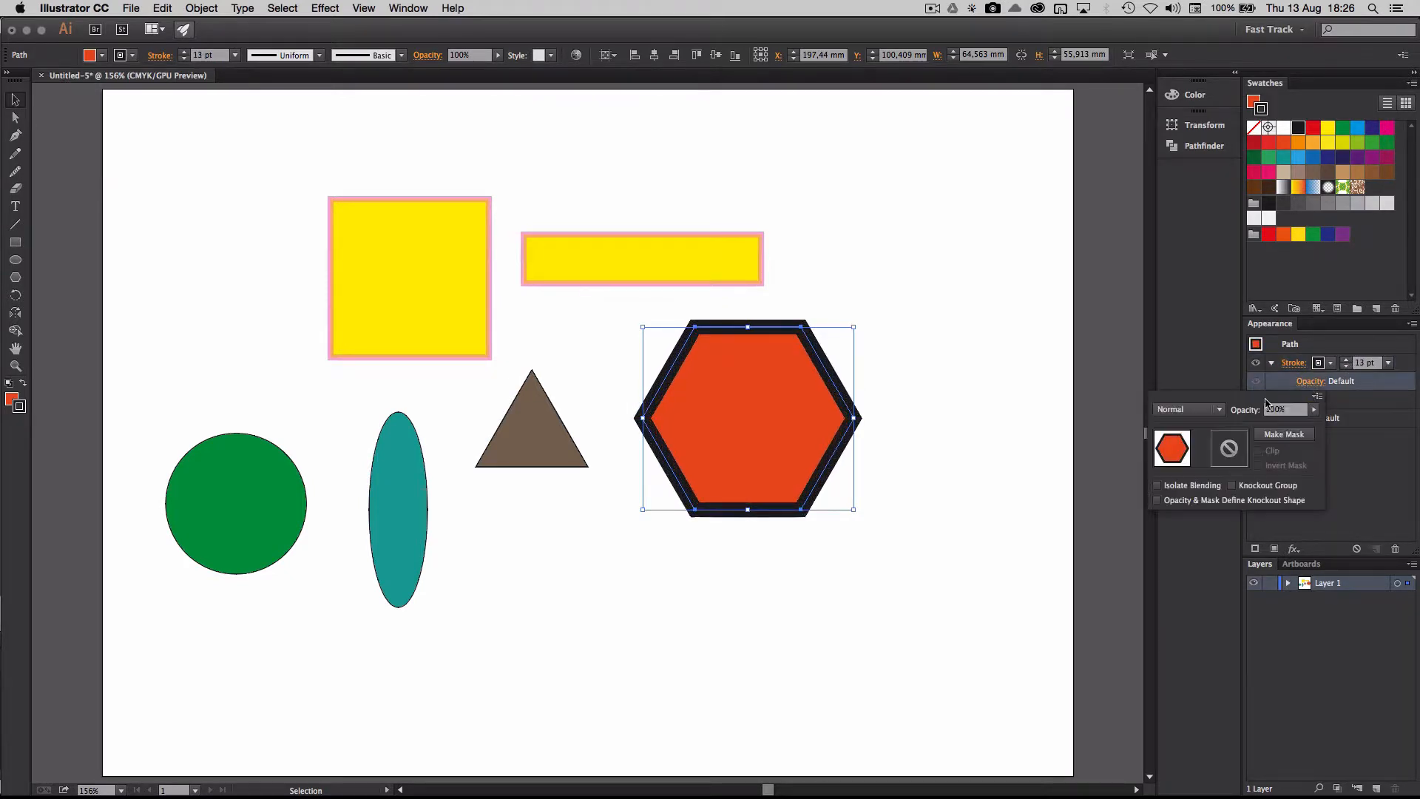
pyautogui.click(1313, 409)
pyautogui.moveTo(1317, 422); pyautogui.dragTo(1270, 425)
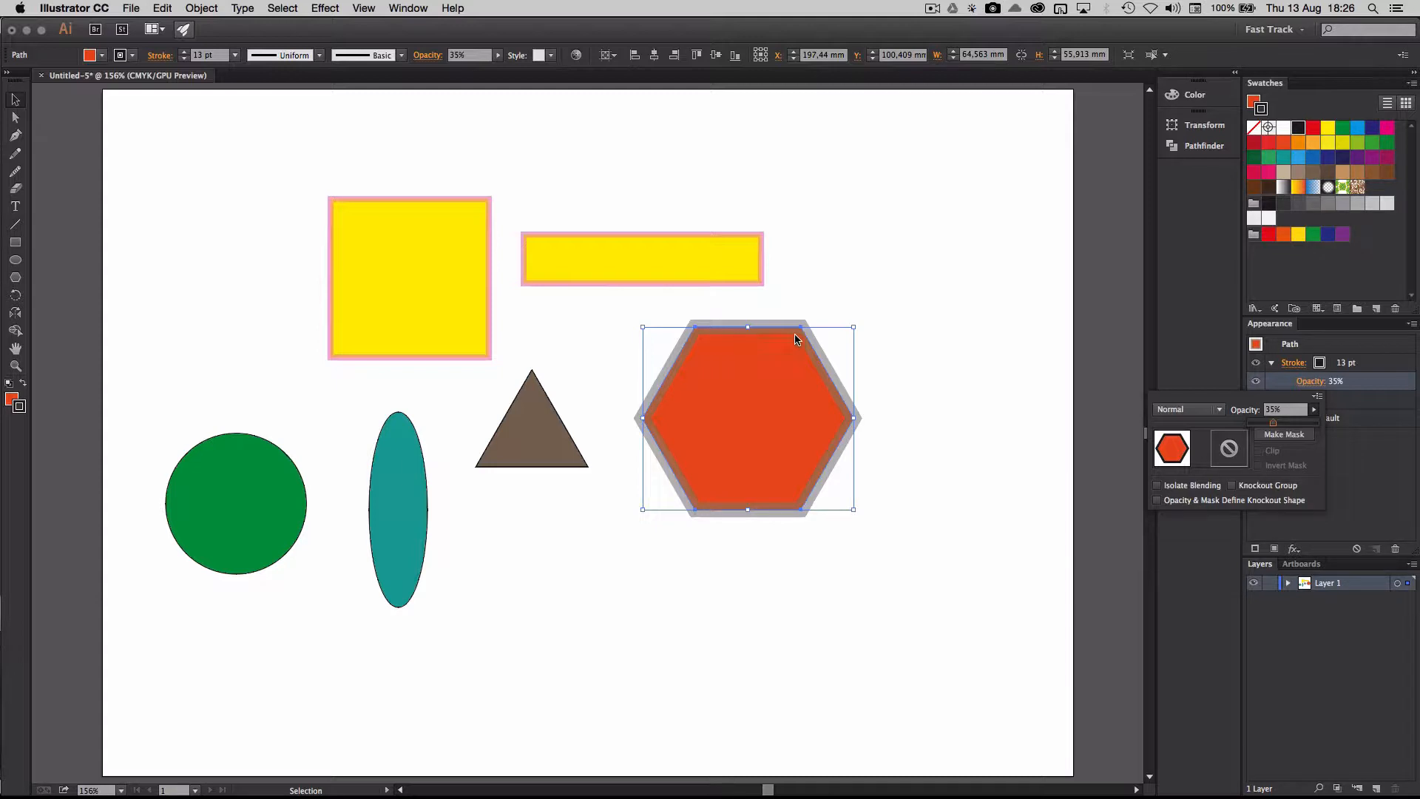
pyautogui.click(1280, 384)
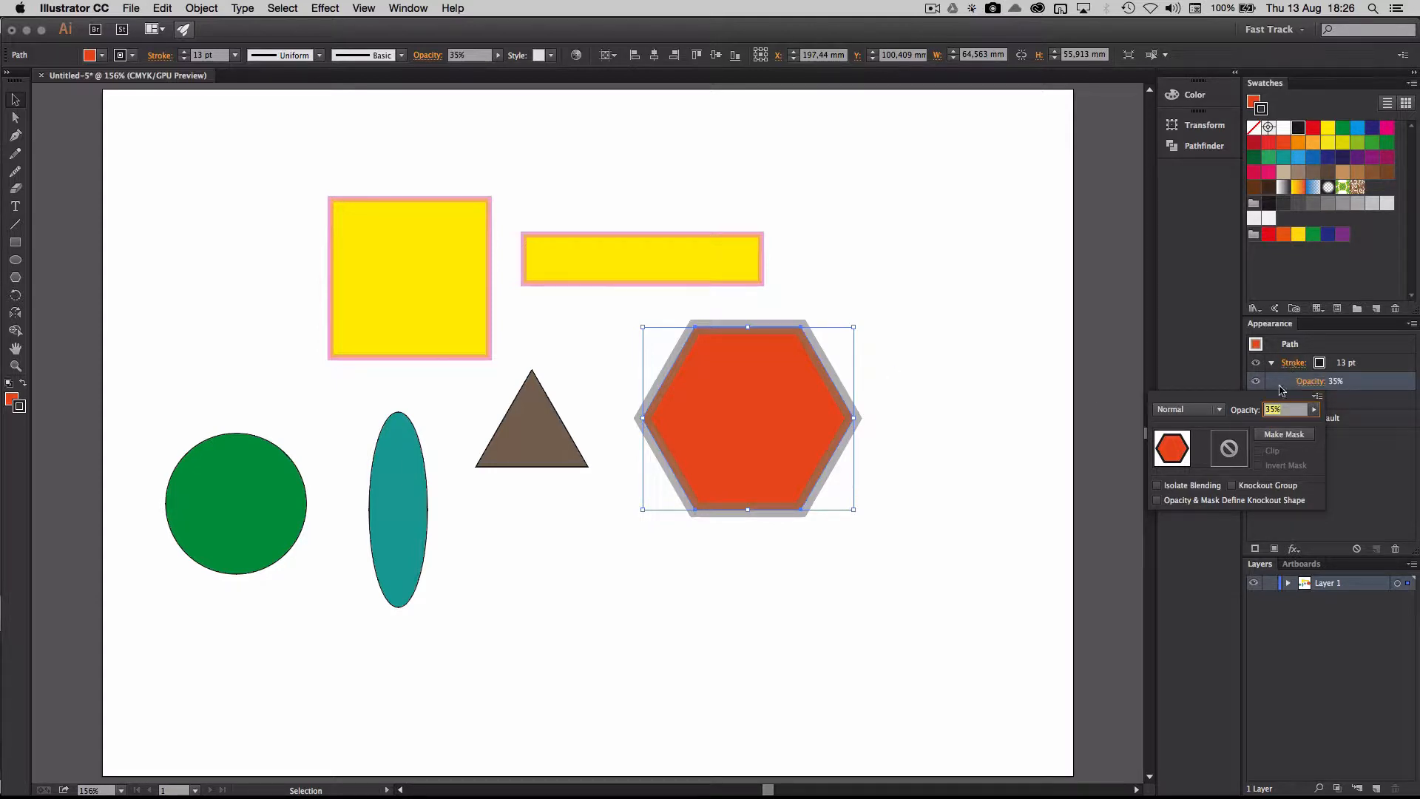
# Step: Try the inside and outside stroke alignments on the hexagon and return the stroke to center alignment
pyautogui.click(1290, 370)
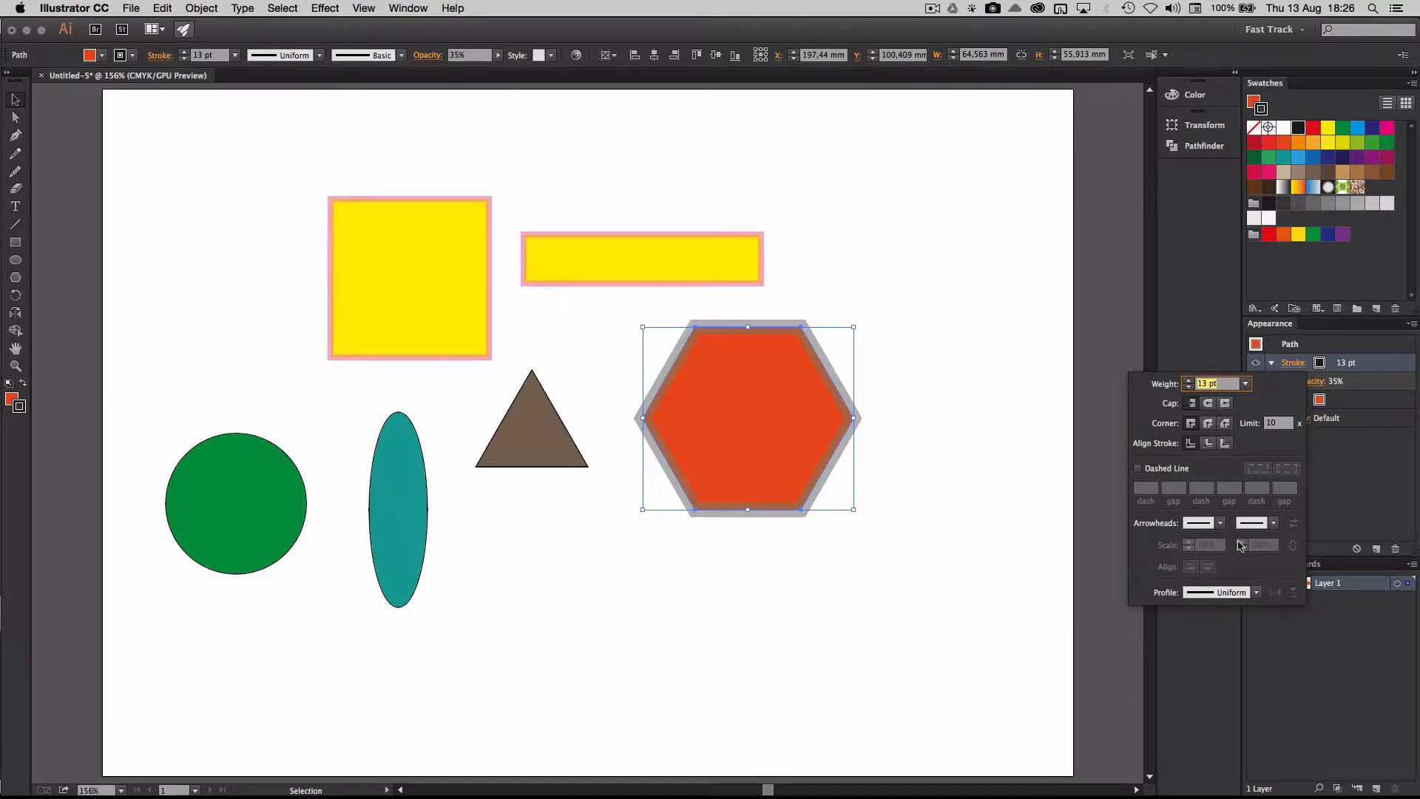
pyautogui.click(1209, 444)
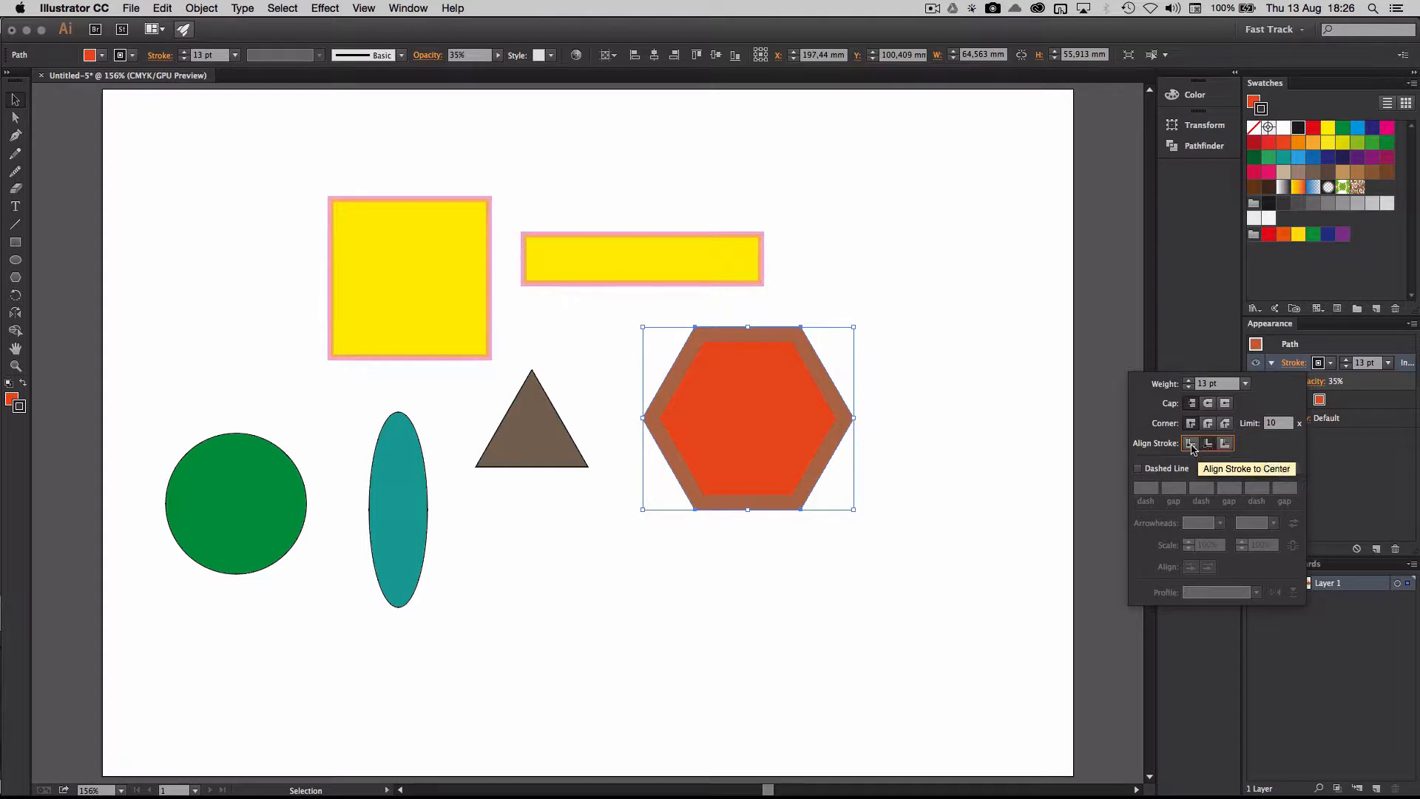
pyautogui.click(1191, 445)
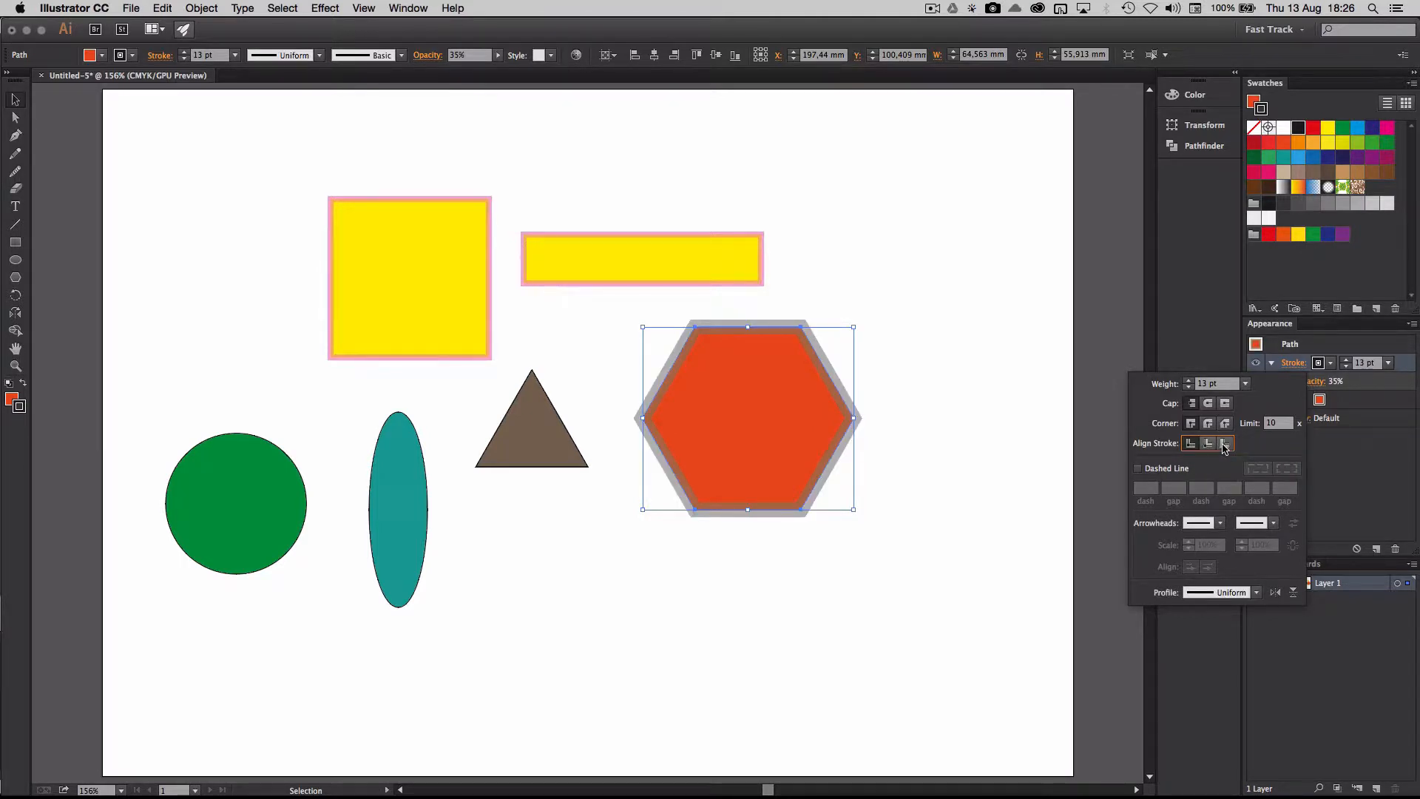
pyautogui.click(1224, 445)
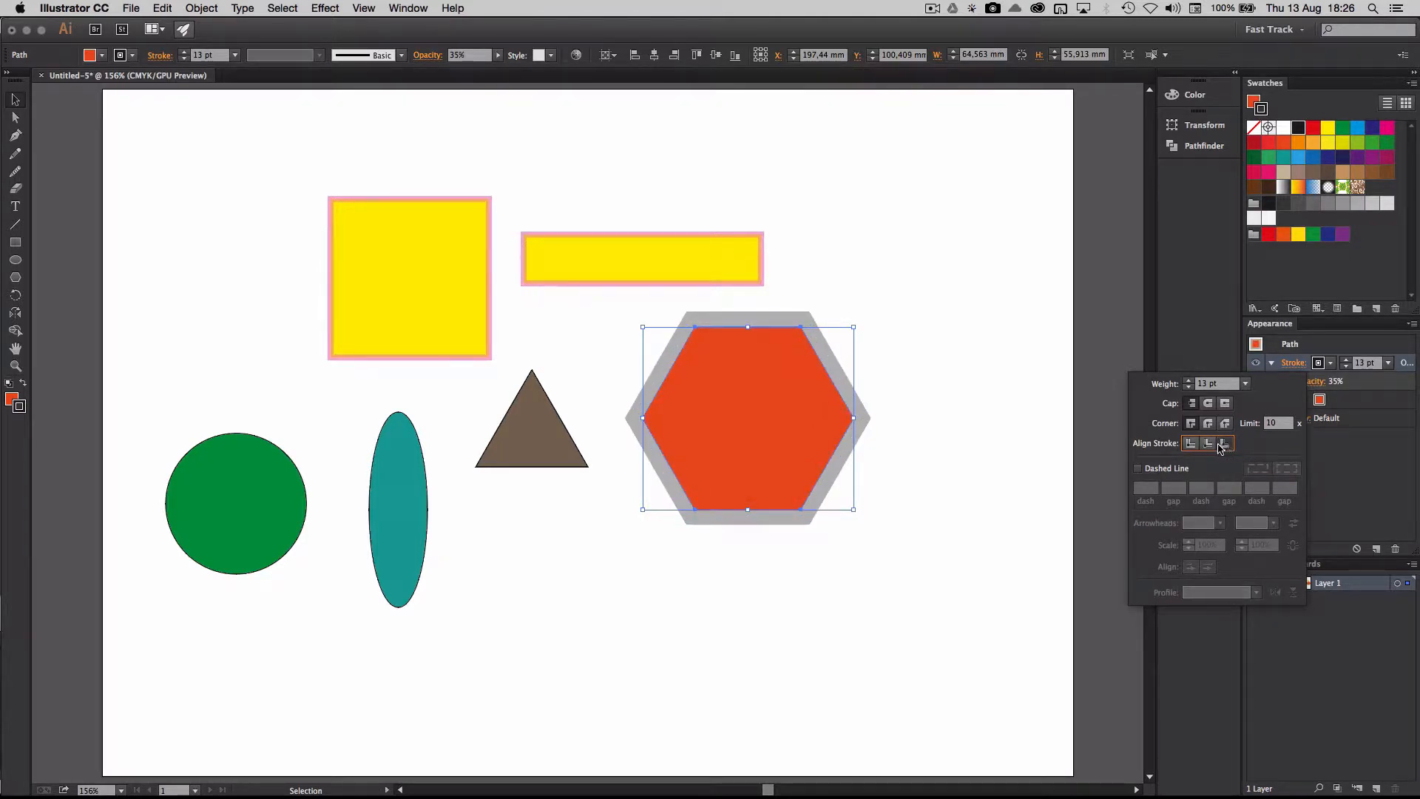
pyautogui.click(1207, 445)
pyautogui.click(1191, 444)
pyautogui.click(1207, 444)
pyautogui.click(1224, 446)
pyautogui.click(1207, 445)
pyautogui.click(1191, 444)
pyautogui.click(1207, 445)
pyautogui.click(1224, 444)
pyautogui.click(1208, 444)
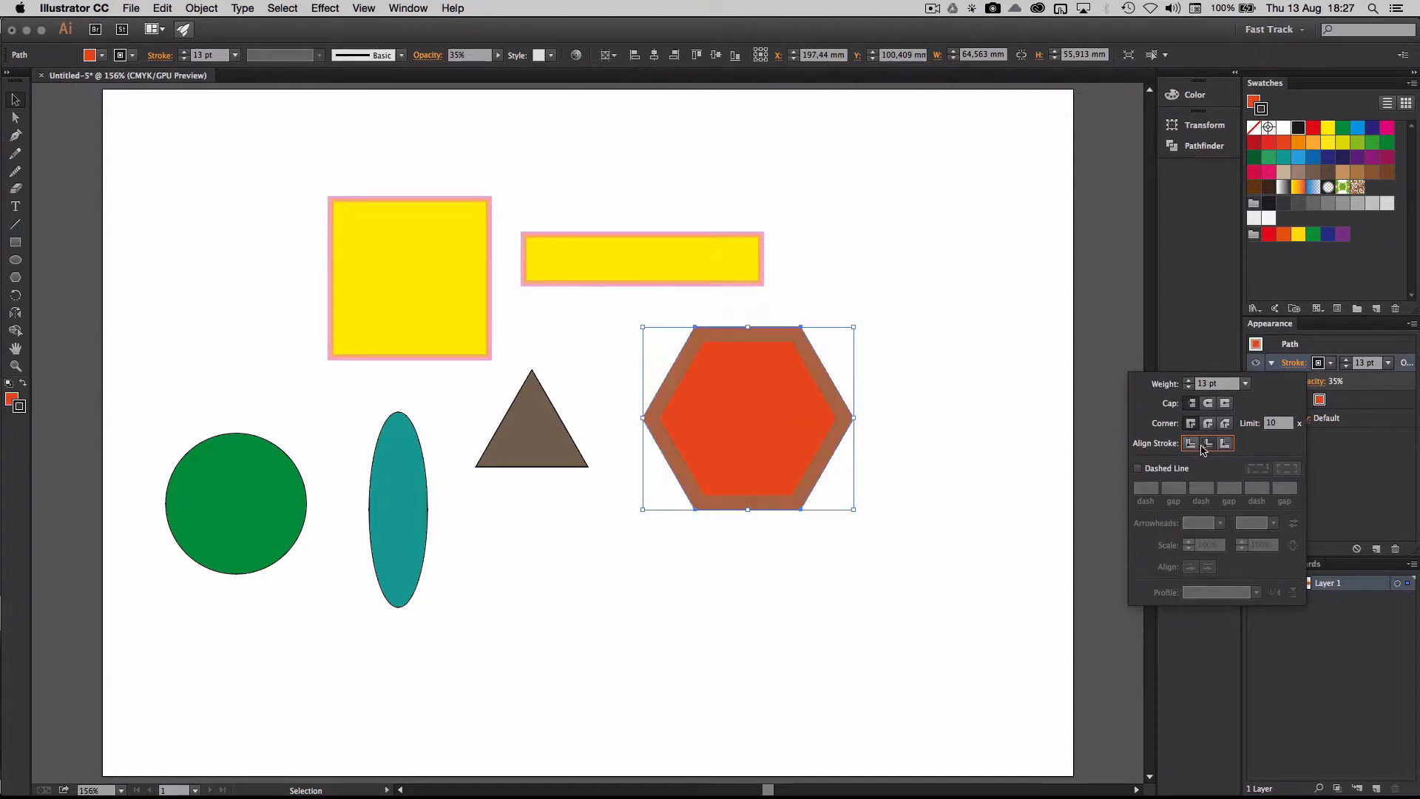
pyautogui.click(1191, 445)
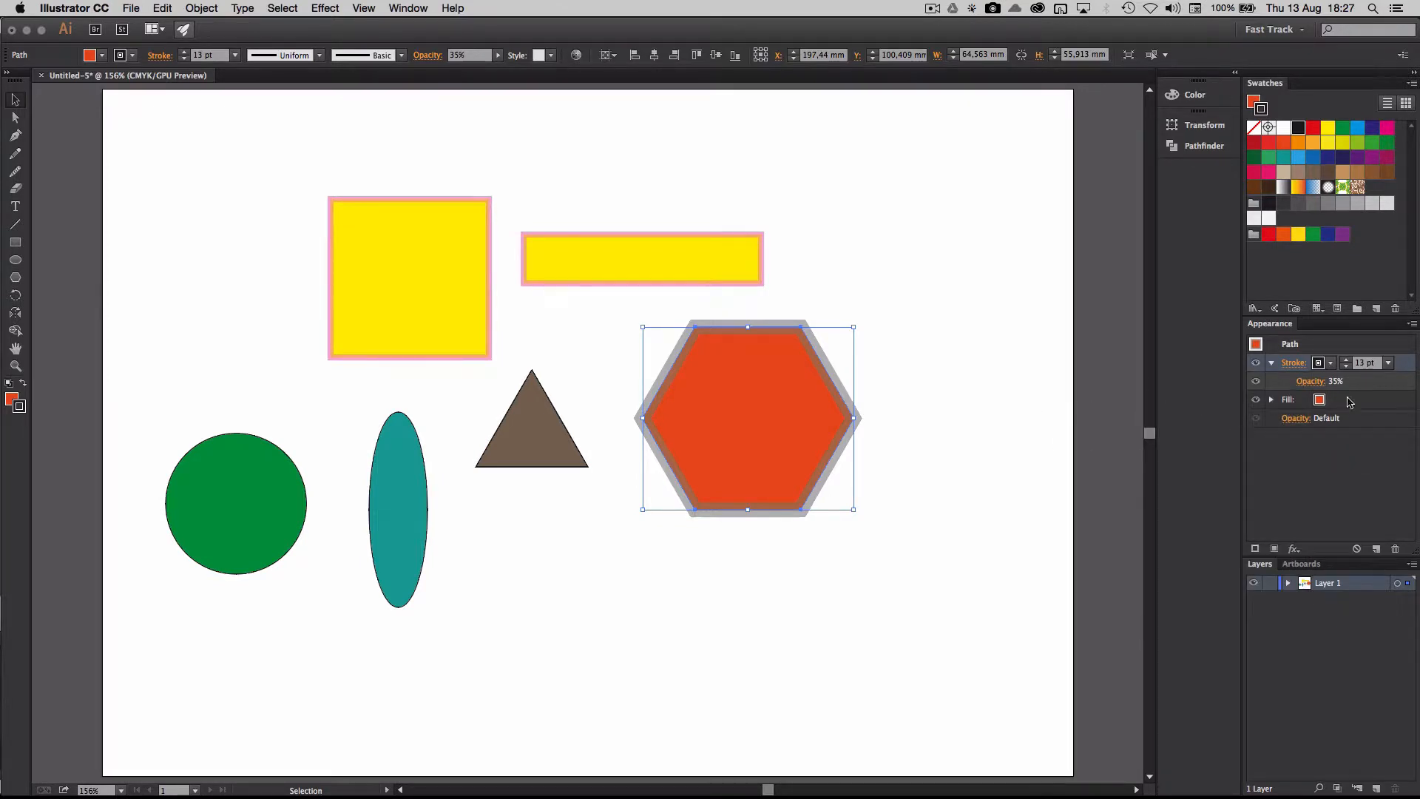
# Step: Set the overall opacity of the whole hexagon object to 75%
pyautogui.click(1295, 418)
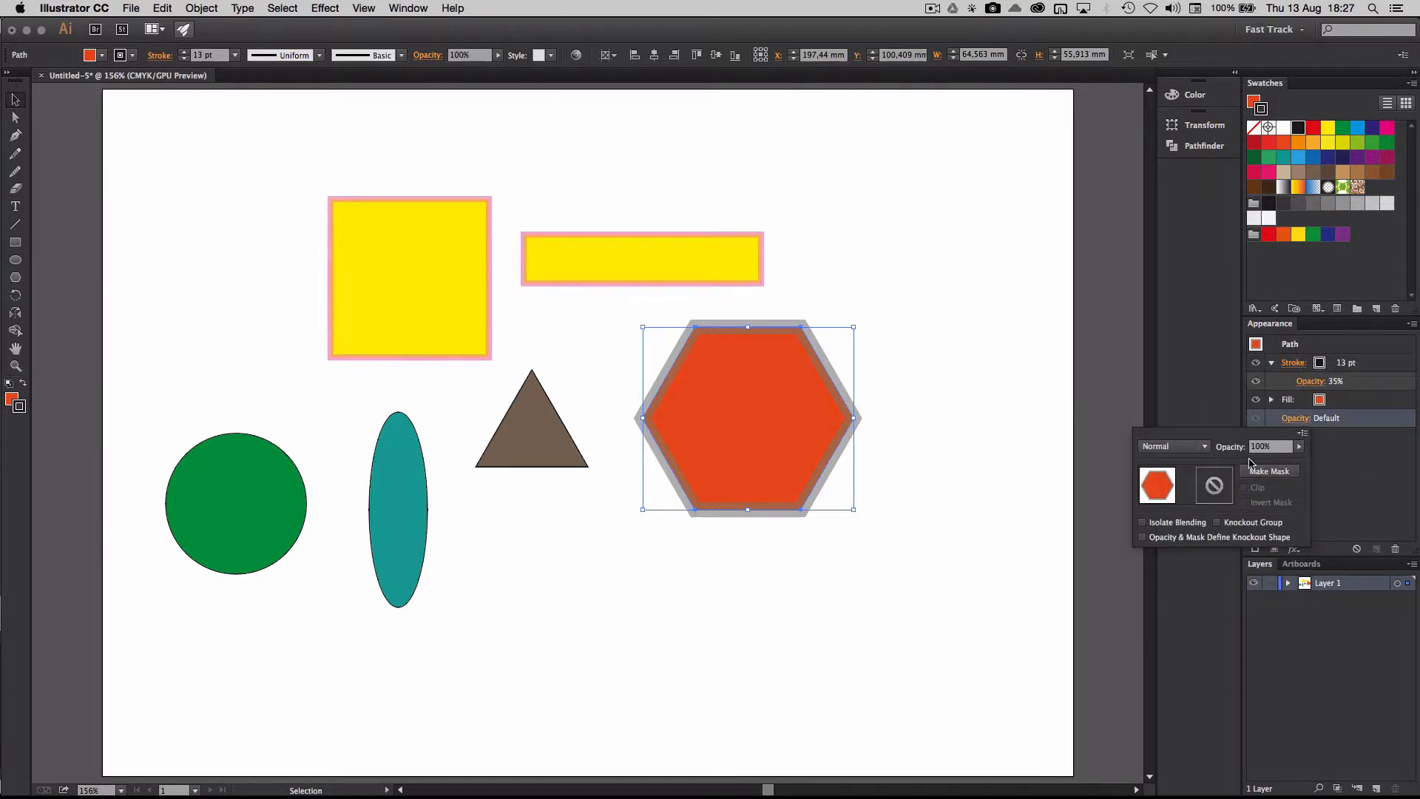
pyautogui.click(1298, 446)
pyautogui.moveTo(1301, 460)
pyautogui.mouseDown()
pyautogui.moveTo(1272, 464)
pyautogui.moveTo(1288, 464)
pyautogui.mouseUp()
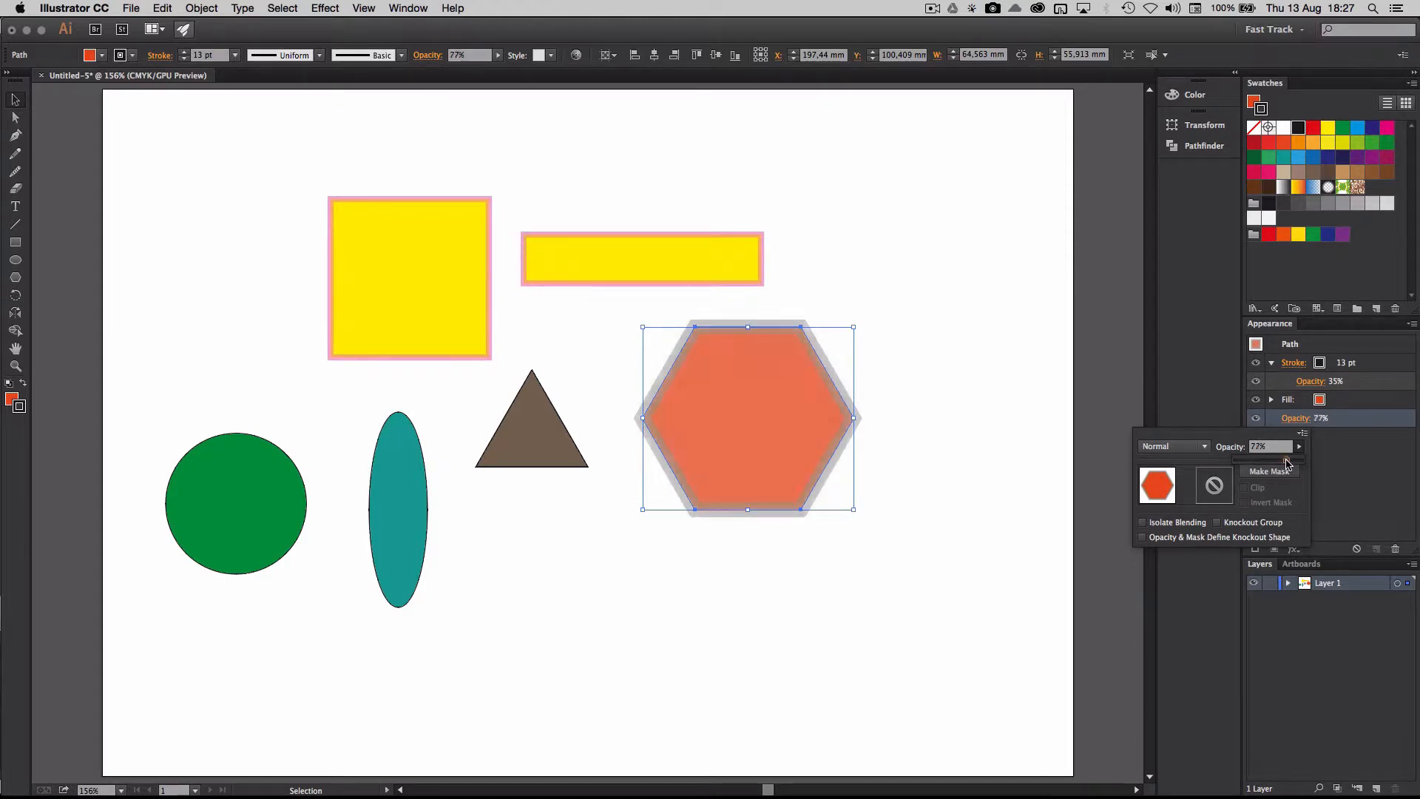
pyautogui.click(1340, 459)
# Step: Move the semi-transparent hexagon up so that it overlaps the right end of the yellow rectangle
pyautogui.click(813, 269)
pyautogui.moveTo(801, 388); pyautogui.dragTo(807, 247)
pyautogui.click(854, 312)
pyautogui.moveTo(831, 296)
pyautogui.mouseDown()
pyautogui.moveTo(802, 288)
pyautogui.moveTo(831, 287)
pyautogui.mouseUp()
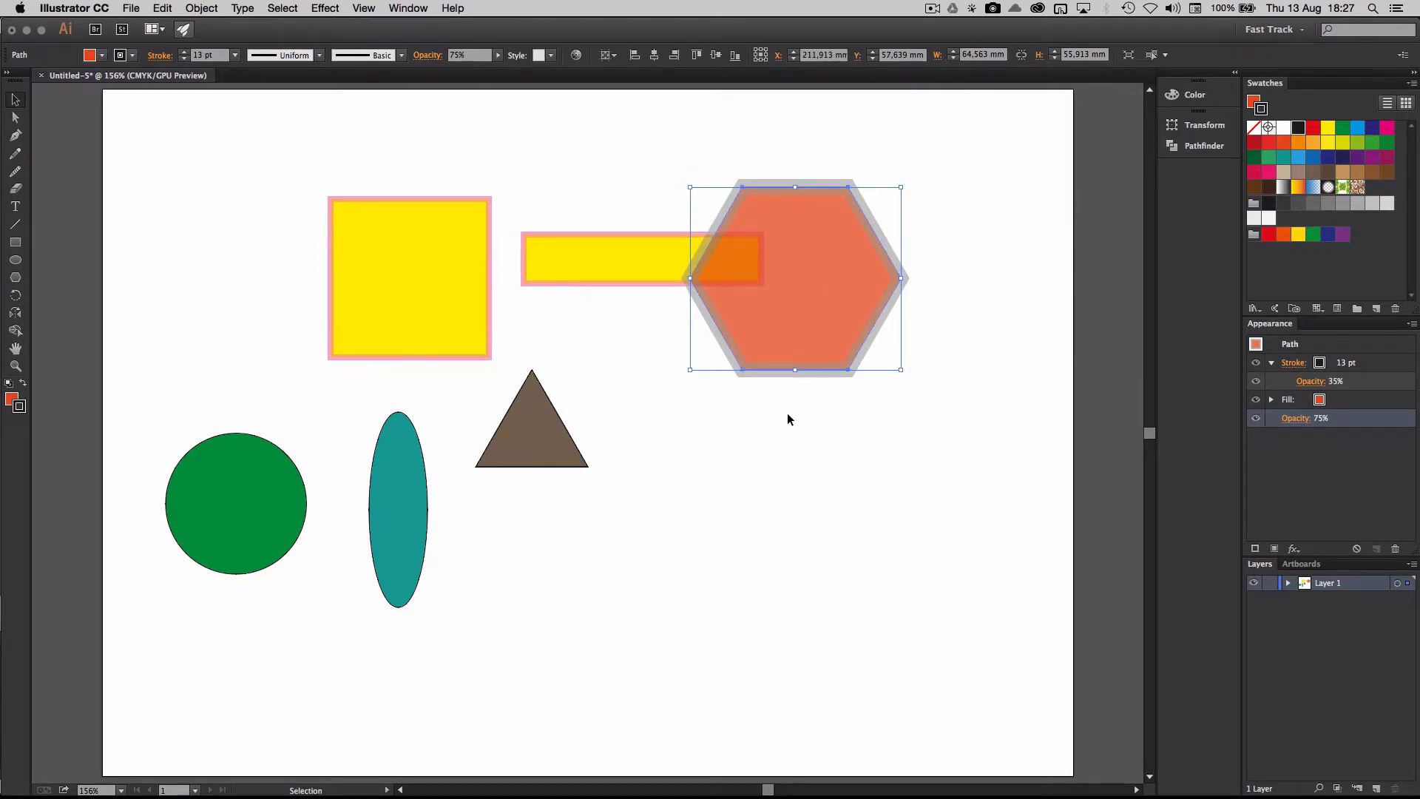
pyautogui.moveTo(844, 309); pyautogui.dragTo(769, 294)
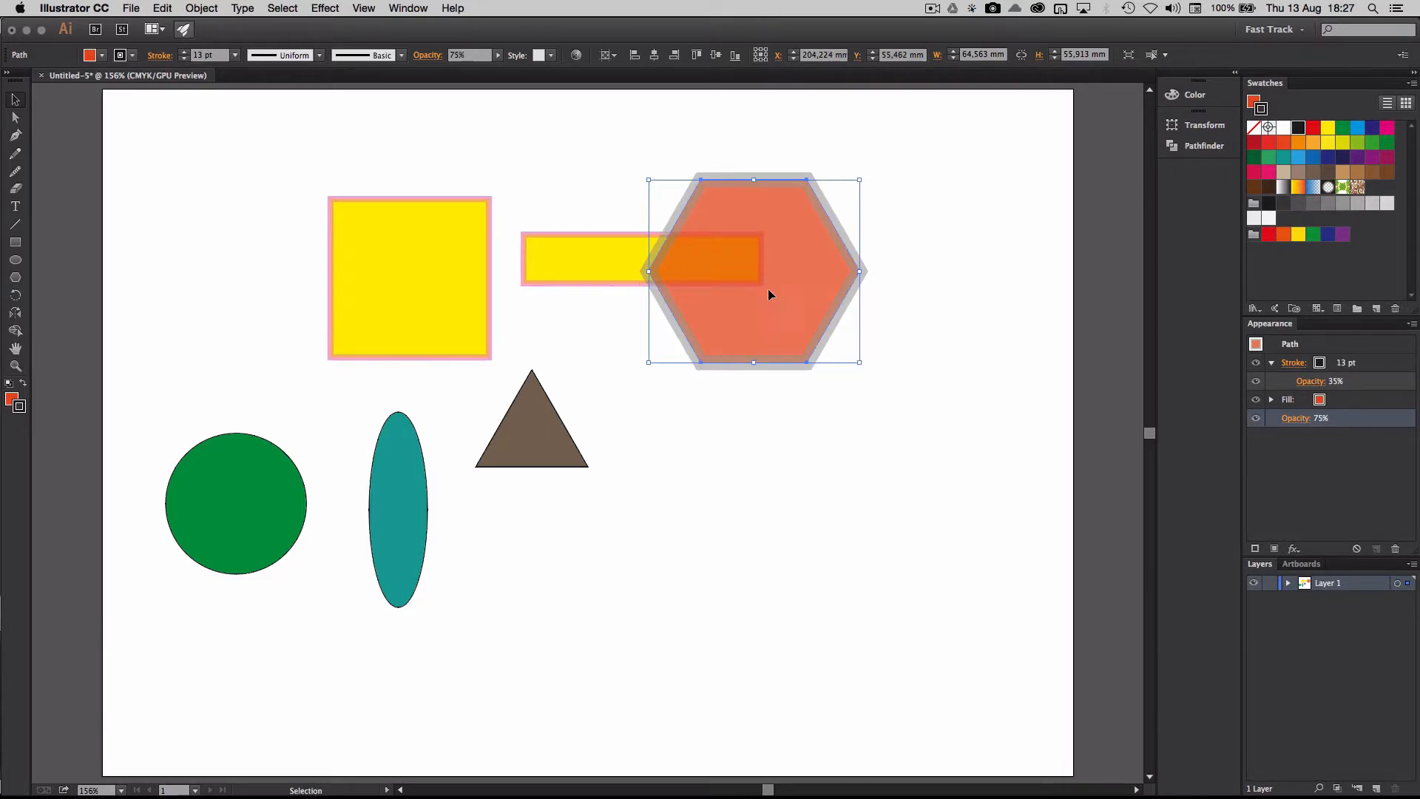
# Step: Send the hexagon to the back of the stacking order, behind the yellow rectangle
pyautogui.click(282, 9)
pyautogui.moveTo(201, 8)
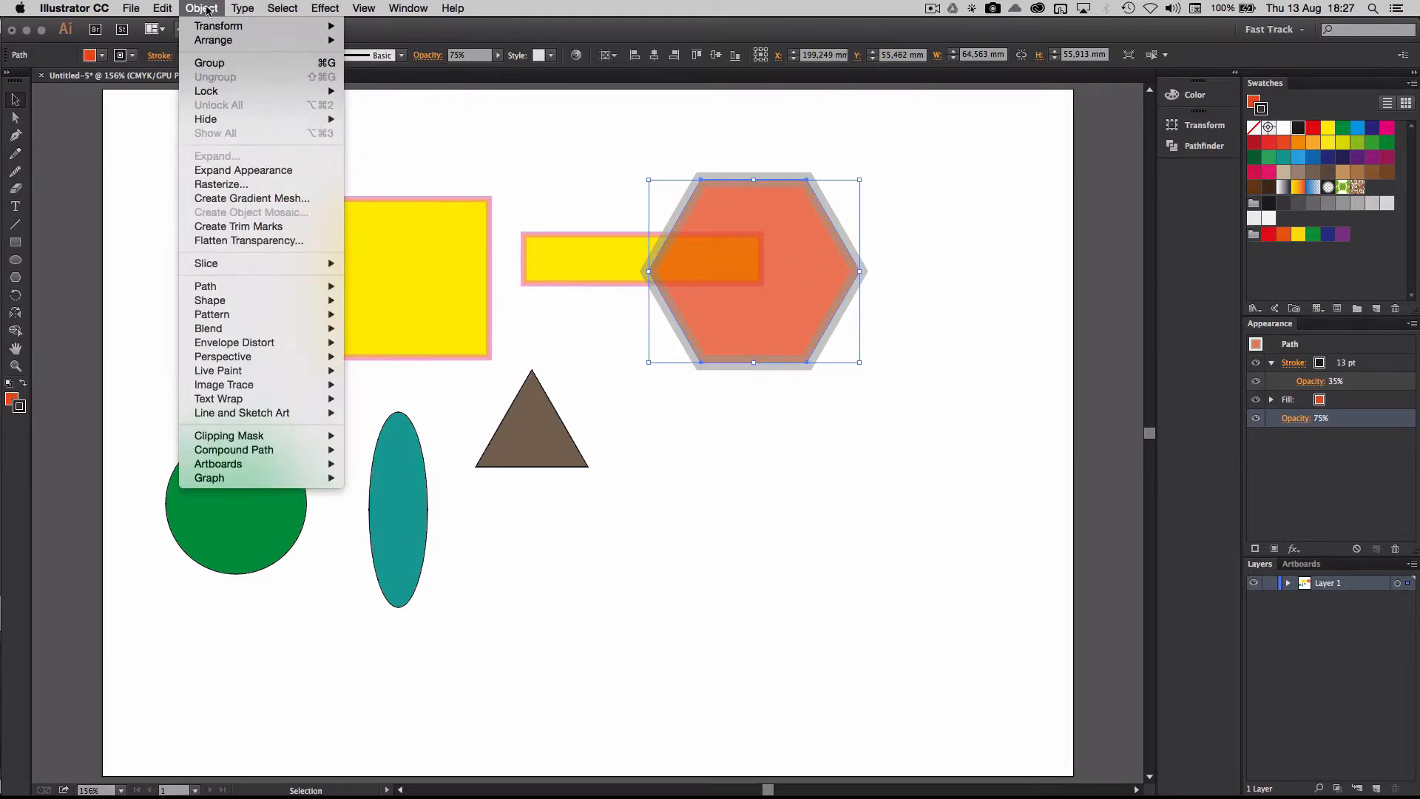
pyautogui.moveTo(216, 44)
pyautogui.click(378, 82)
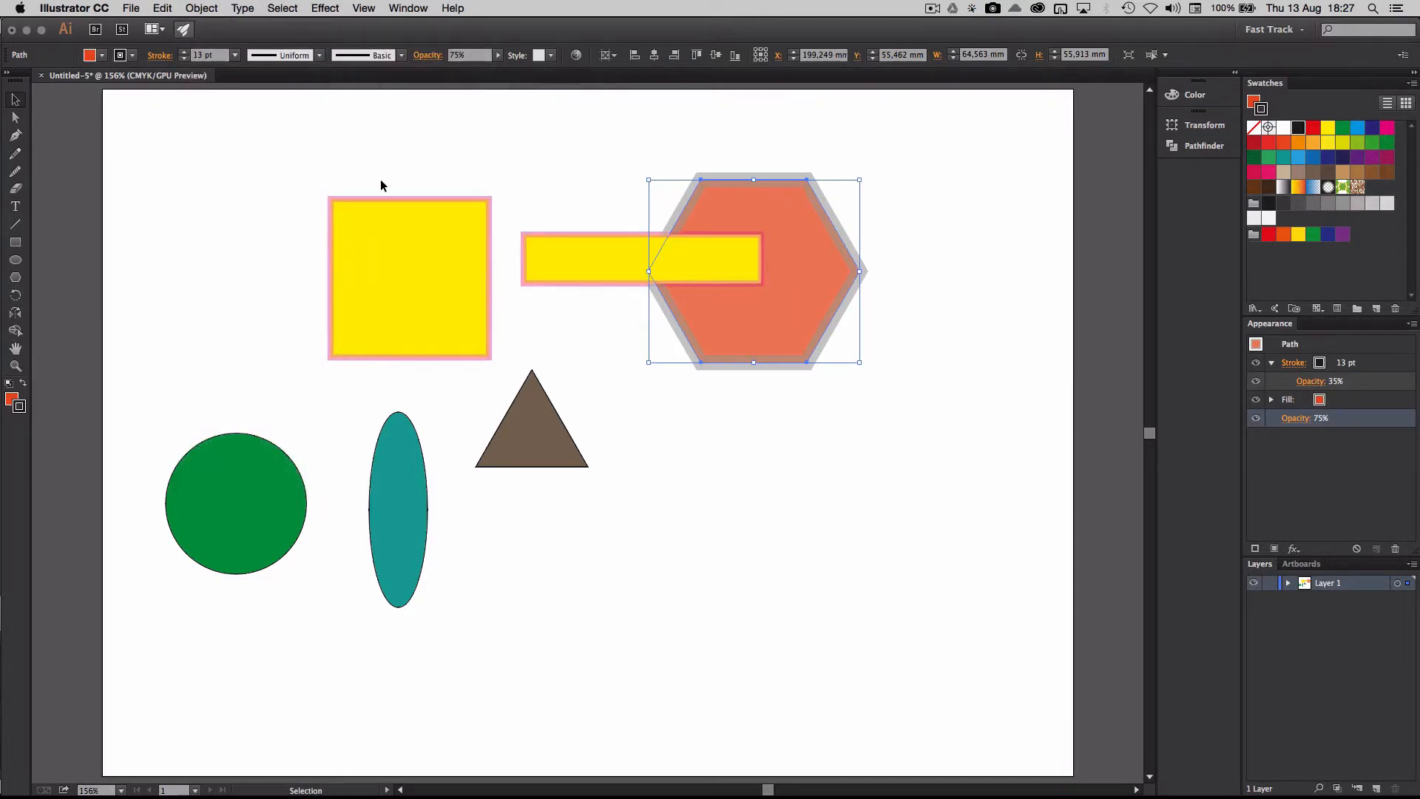
# Step: Remove the stroke from the green circle, the teal ellipse and the brown triangle together
pyautogui.click(789, 465)
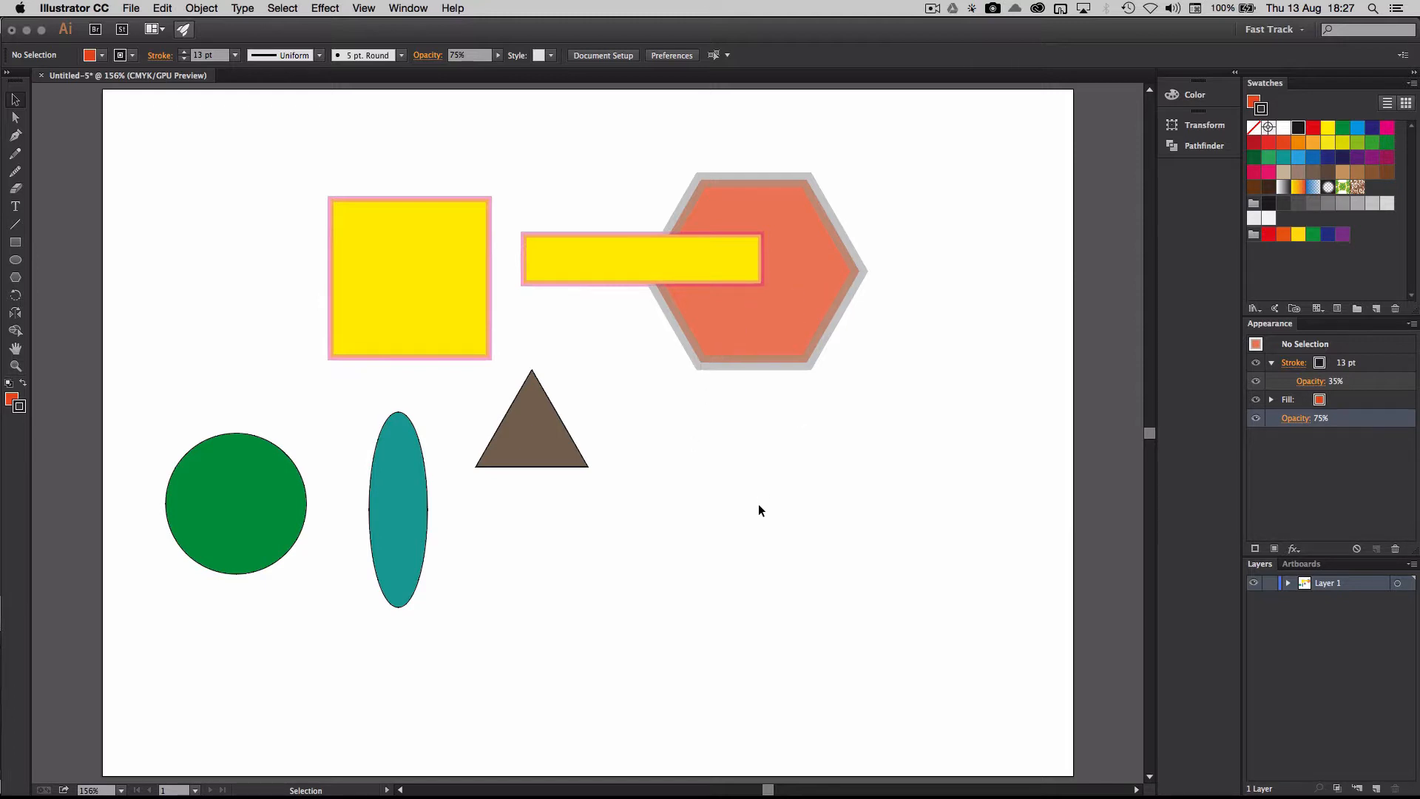
pyautogui.moveTo(192, 371); pyautogui.dragTo(616, 573)
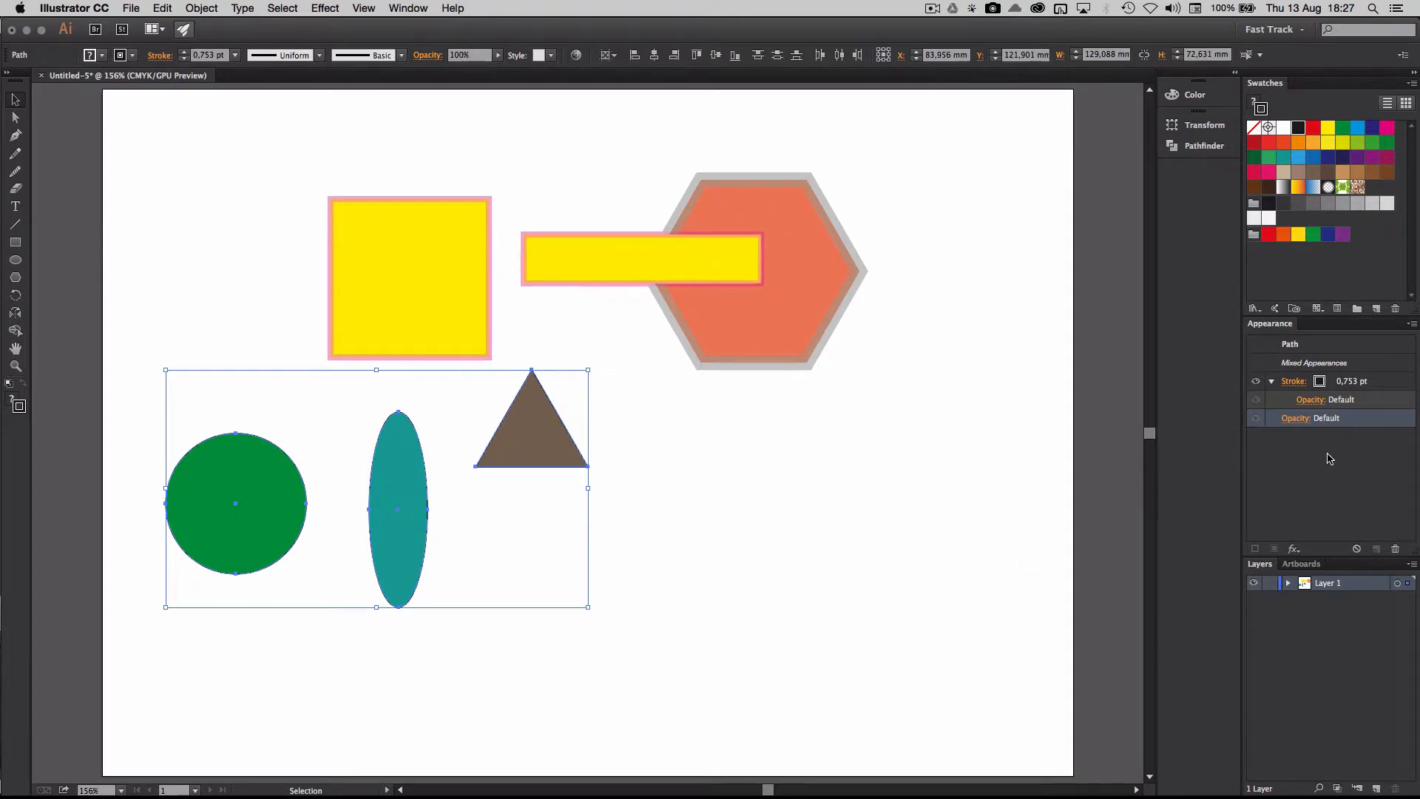
pyautogui.click(1357, 383)
pyautogui.click(1334, 382)
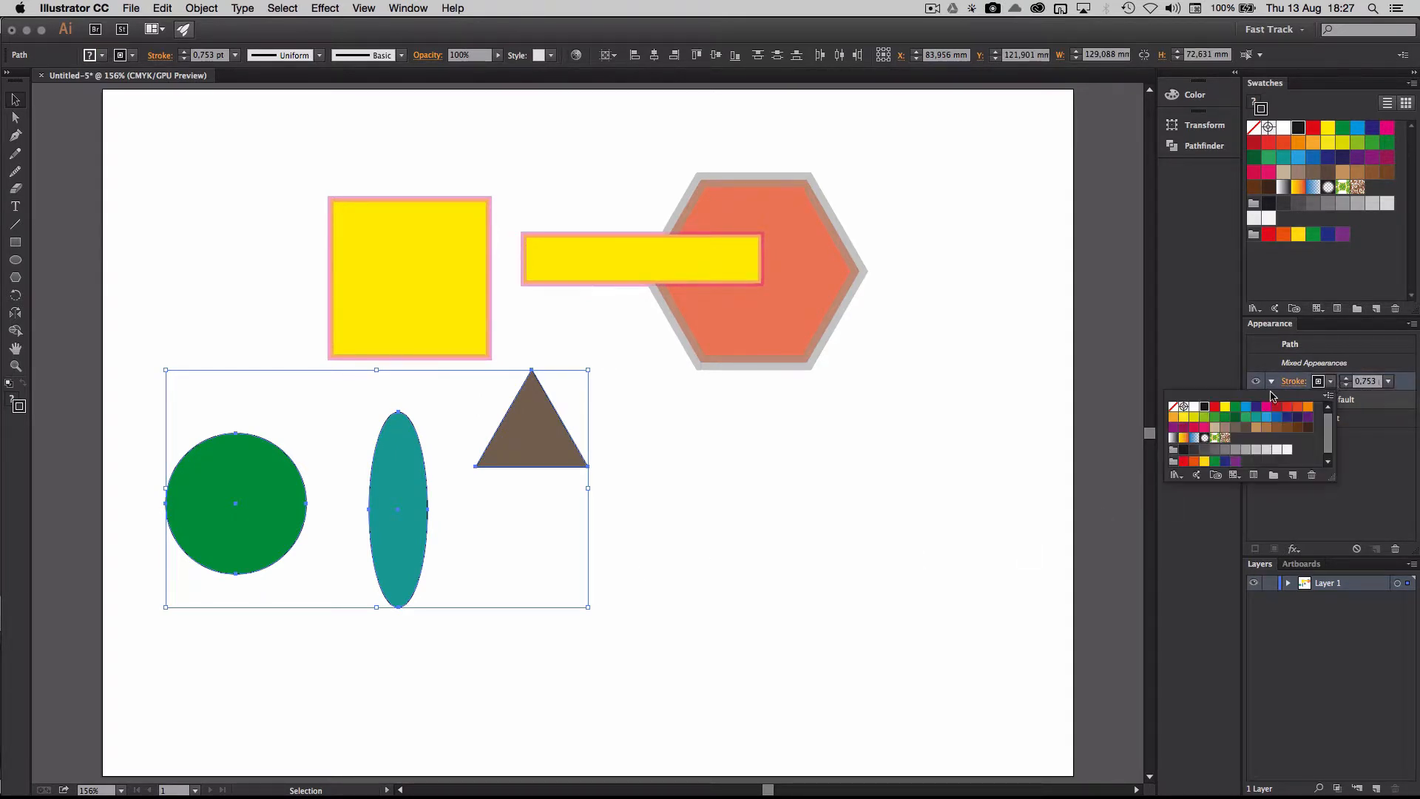
pyautogui.click(1173, 409)
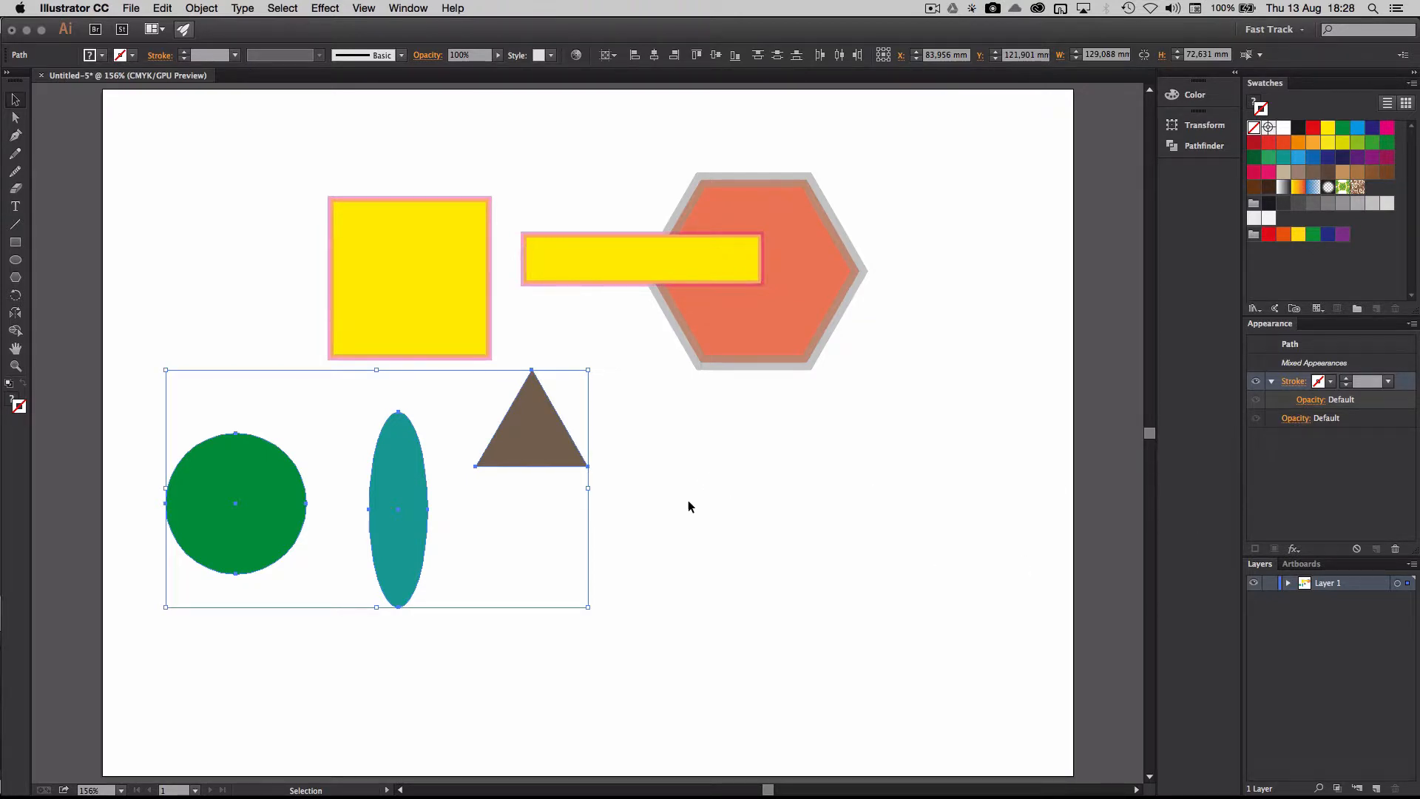
# Step: Set the overall opacity of the selected circle, ellipse and triangle to 51%
pyautogui.click(1293, 423)
pyautogui.click(1299, 447)
pyautogui.moveTo(1297, 462); pyautogui.dragTo(1267, 466)
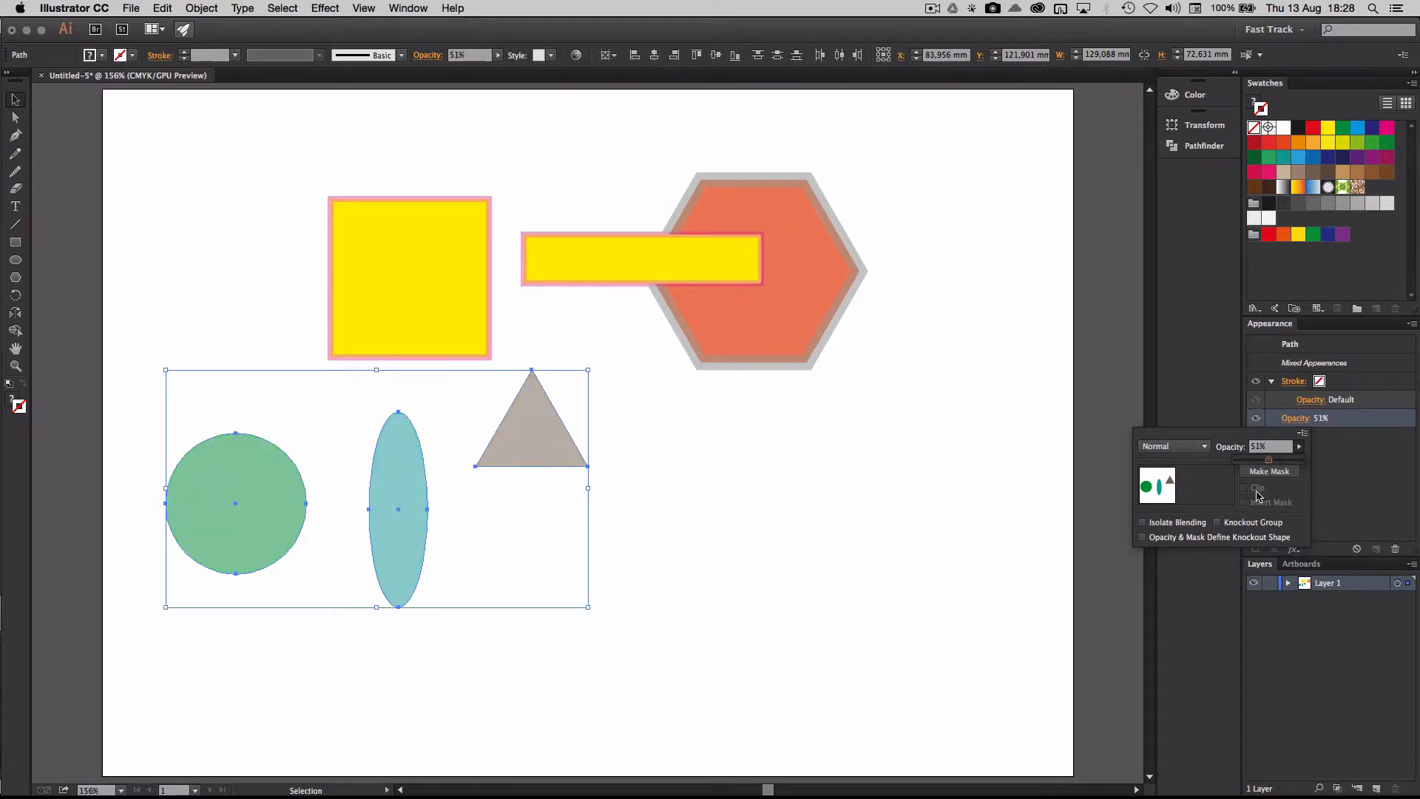
pyautogui.click(993, 456)
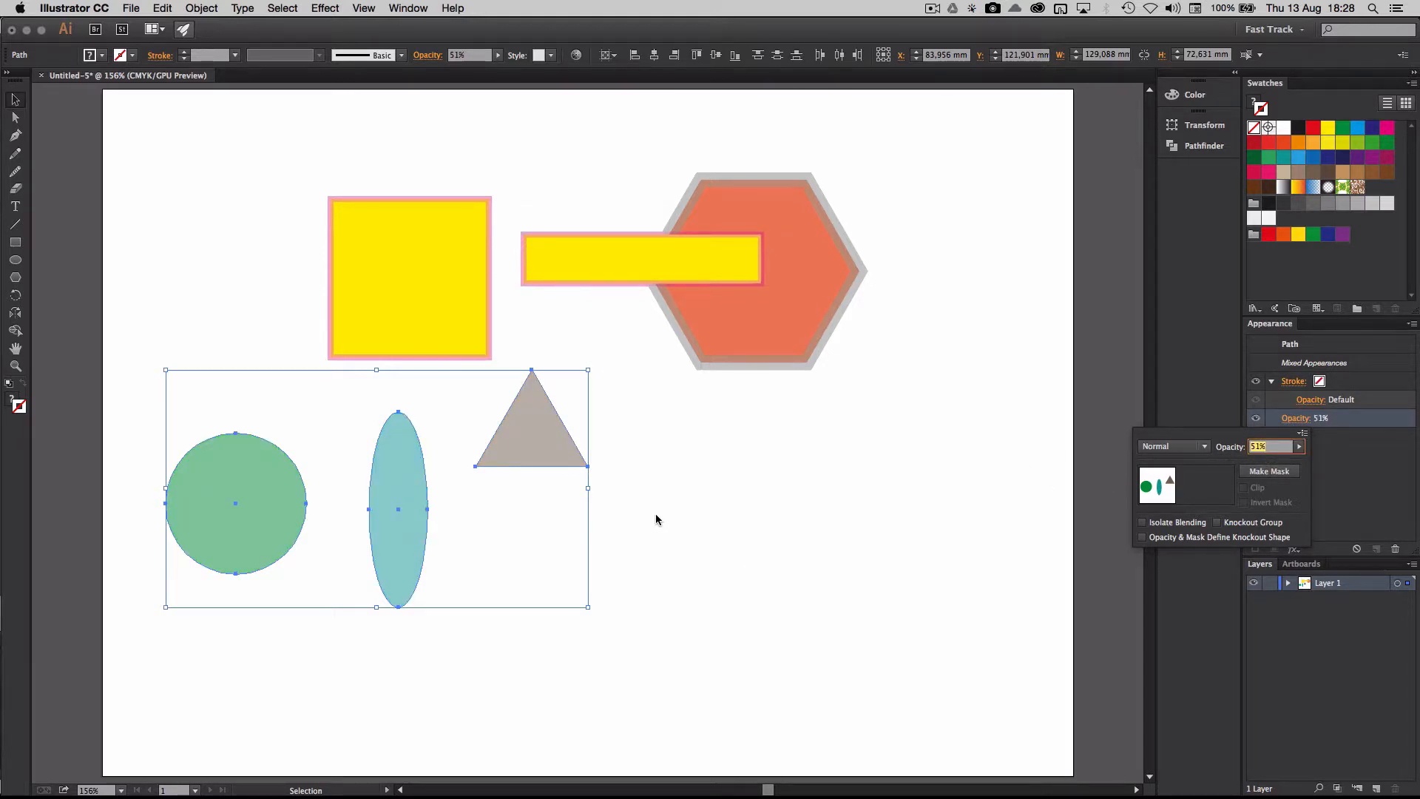
pyautogui.click(659, 394)
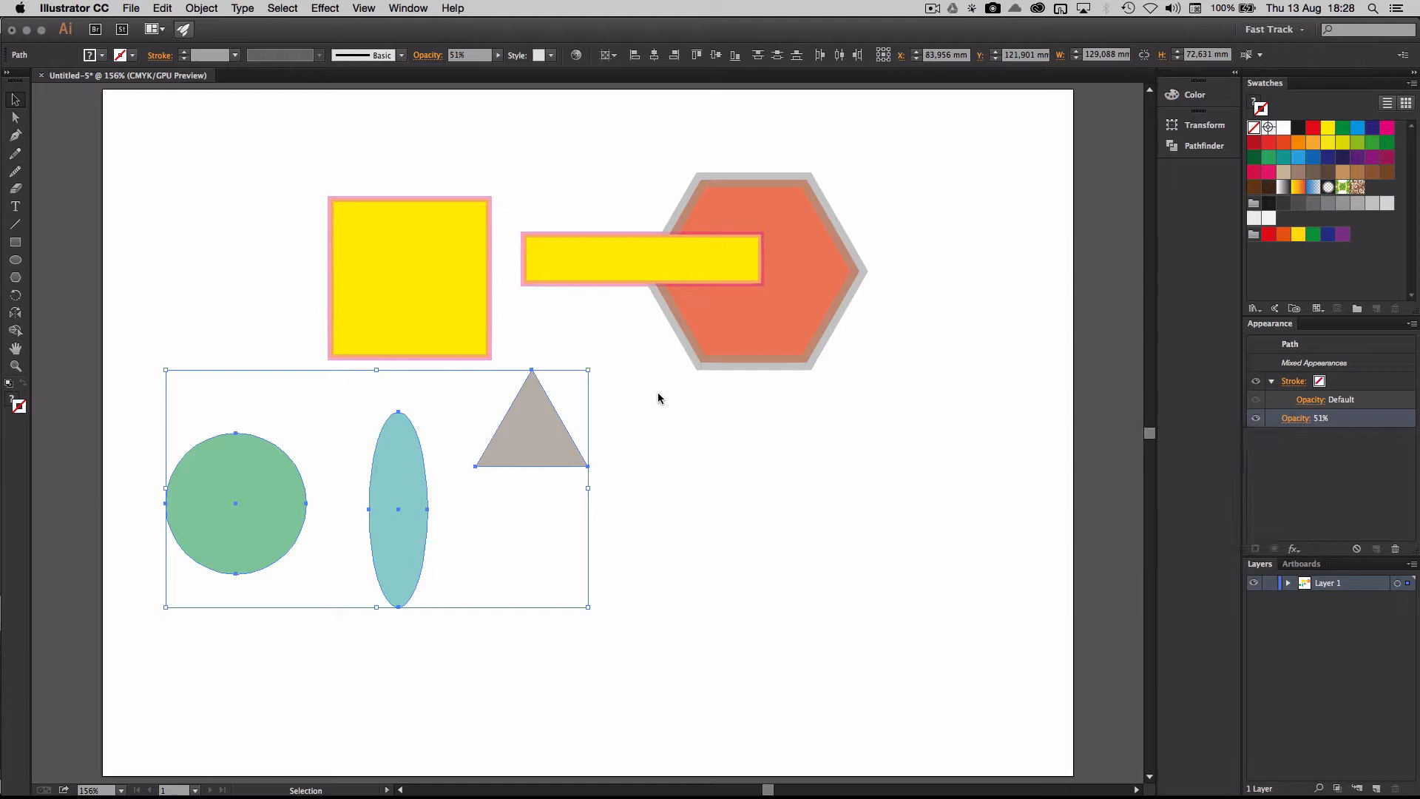
# Step: Move the triangle, ellipse and circle into a row below the hexagon, with the triangle in the middle
pyautogui.click(640, 477)
pyautogui.moveTo(543, 458); pyautogui.dragTo(730, 495)
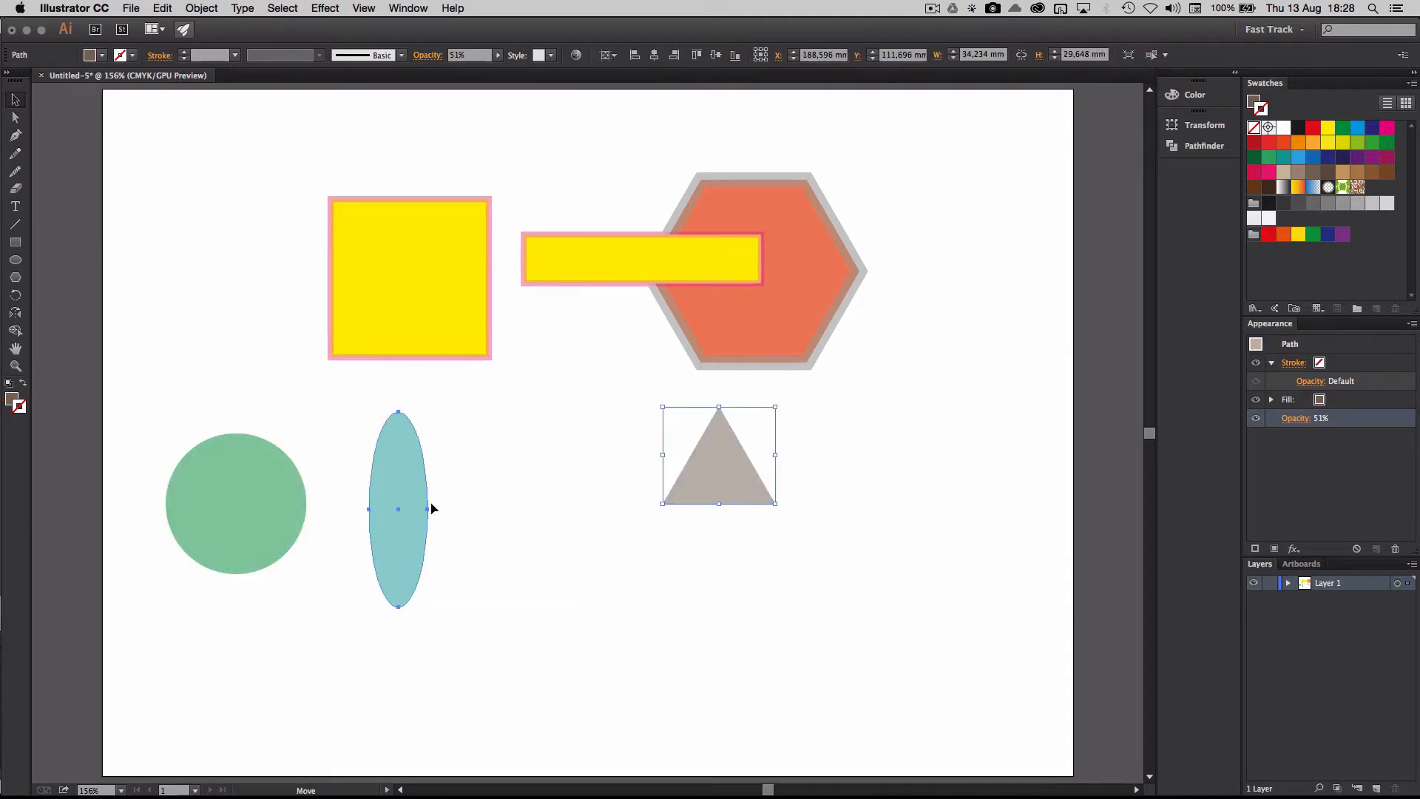
pyautogui.moveTo(397, 496); pyautogui.dragTo(641, 485)
pyautogui.moveTo(303, 533); pyautogui.dragTo(932, 510)
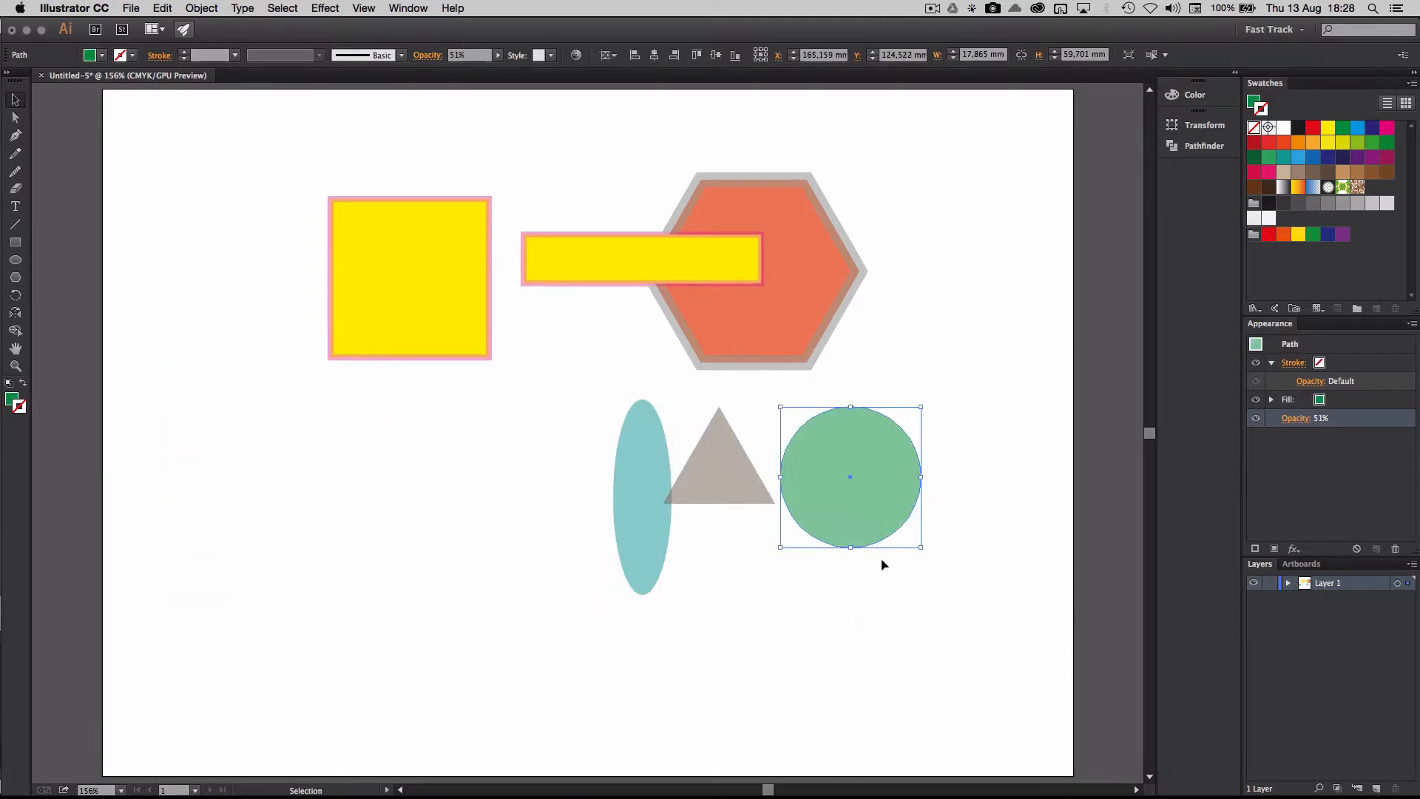
# Step: Shift the triangle, circle and ellipse closer together so that all three semi-transparent shapes overlap one another
pyautogui.click(738, 513)
pyautogui.moveTo(740, 477); pyautogui.dragTo(713, 477)
pyautogui.moveTo(844, 479); pyautogui.dragTo(774, 479)
pyautogui.click(752, 617)
pyautogui.moveTo(631, 446); pyautogui.dragTo(654, 426)
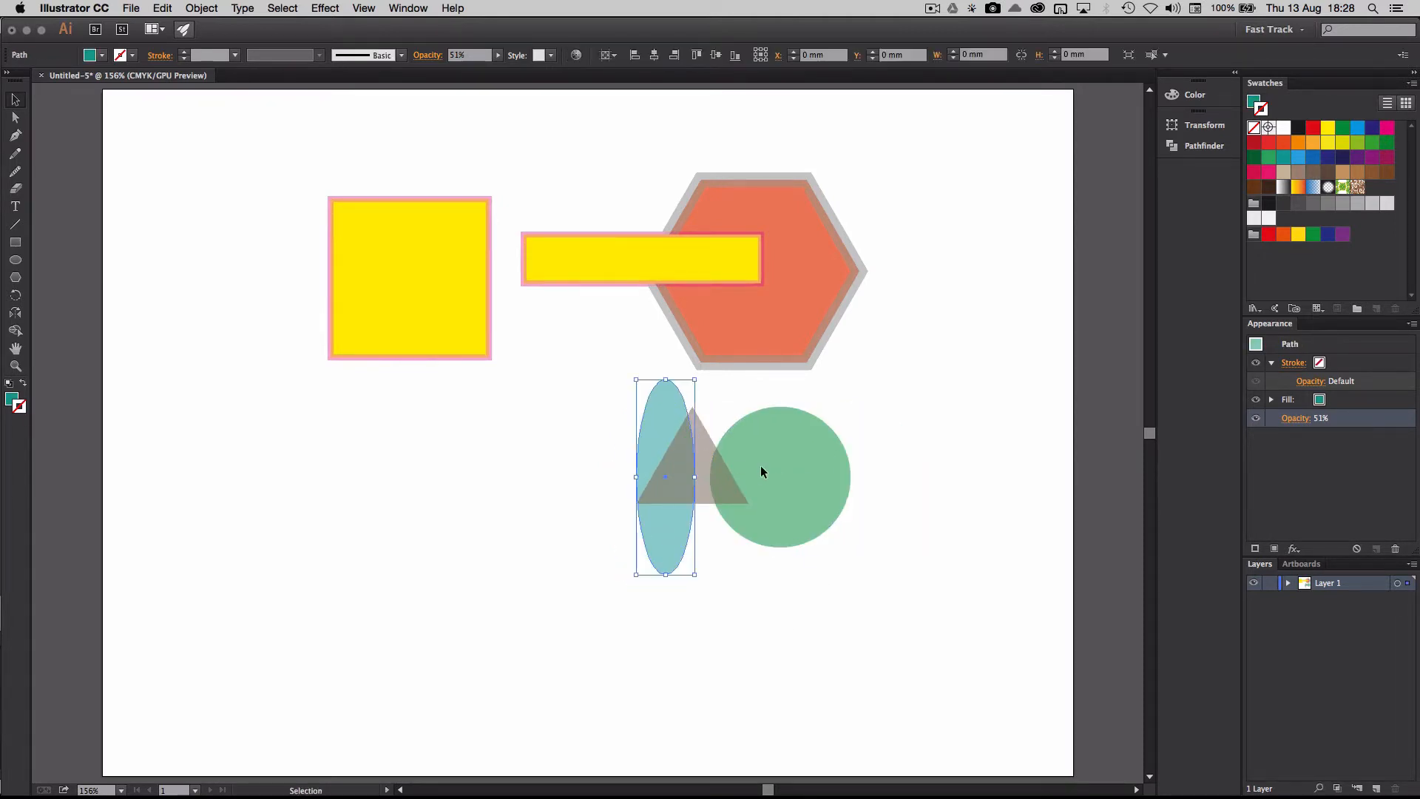
pyautogui.moveTo(760, 464); pyautogui.dragTo(724, 485)
pyautogui.click(623, 638)
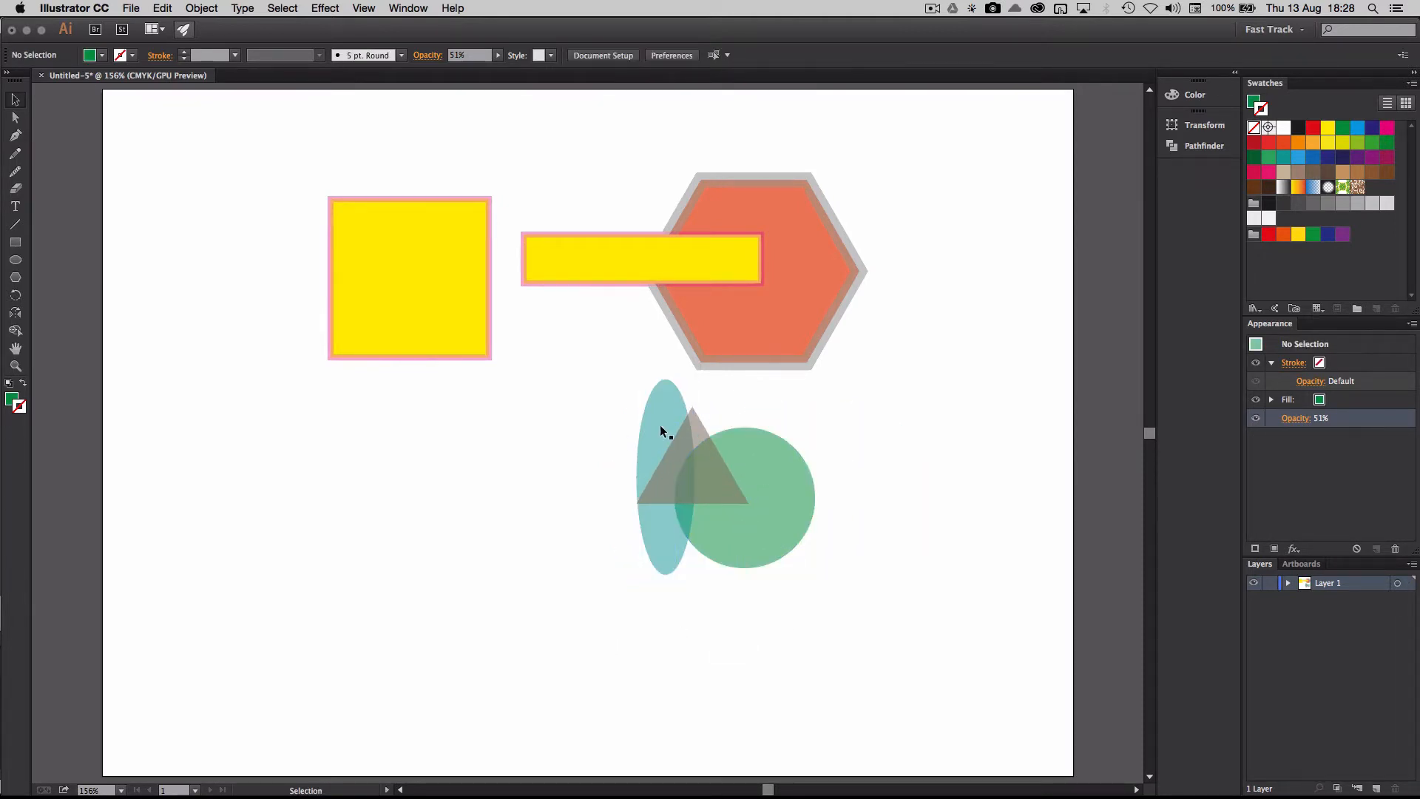
pyautogui.moveTo(709, 546)
pyautogui.mouseDown()
pyautogui.moveTo(766, 514)
pyautogui.moveTo(694, 552)
pyautogui.mouseUp()
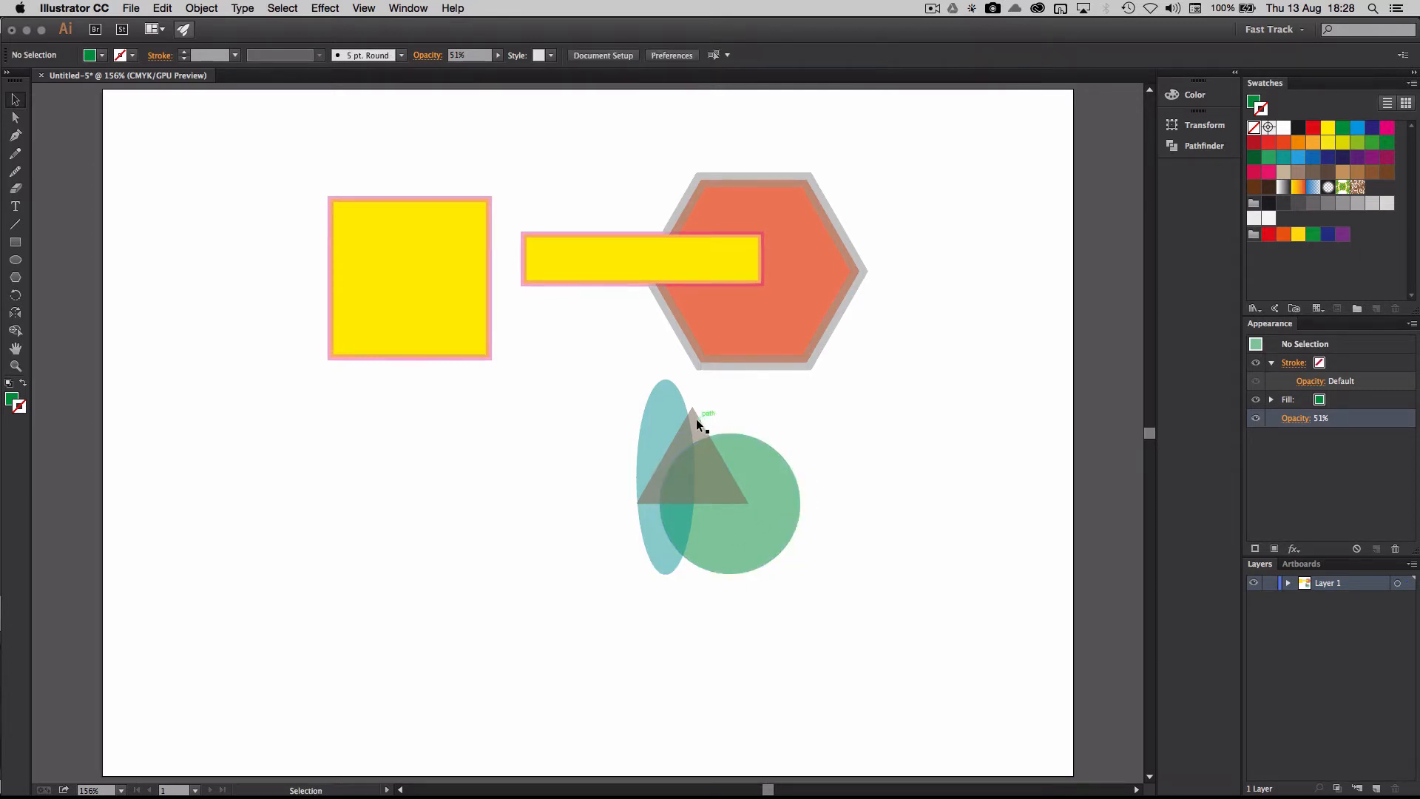
pyautogui.moveTo(695, 418); pyautogui.dragTo(672, 437)
pyautogui.click(786, 415)
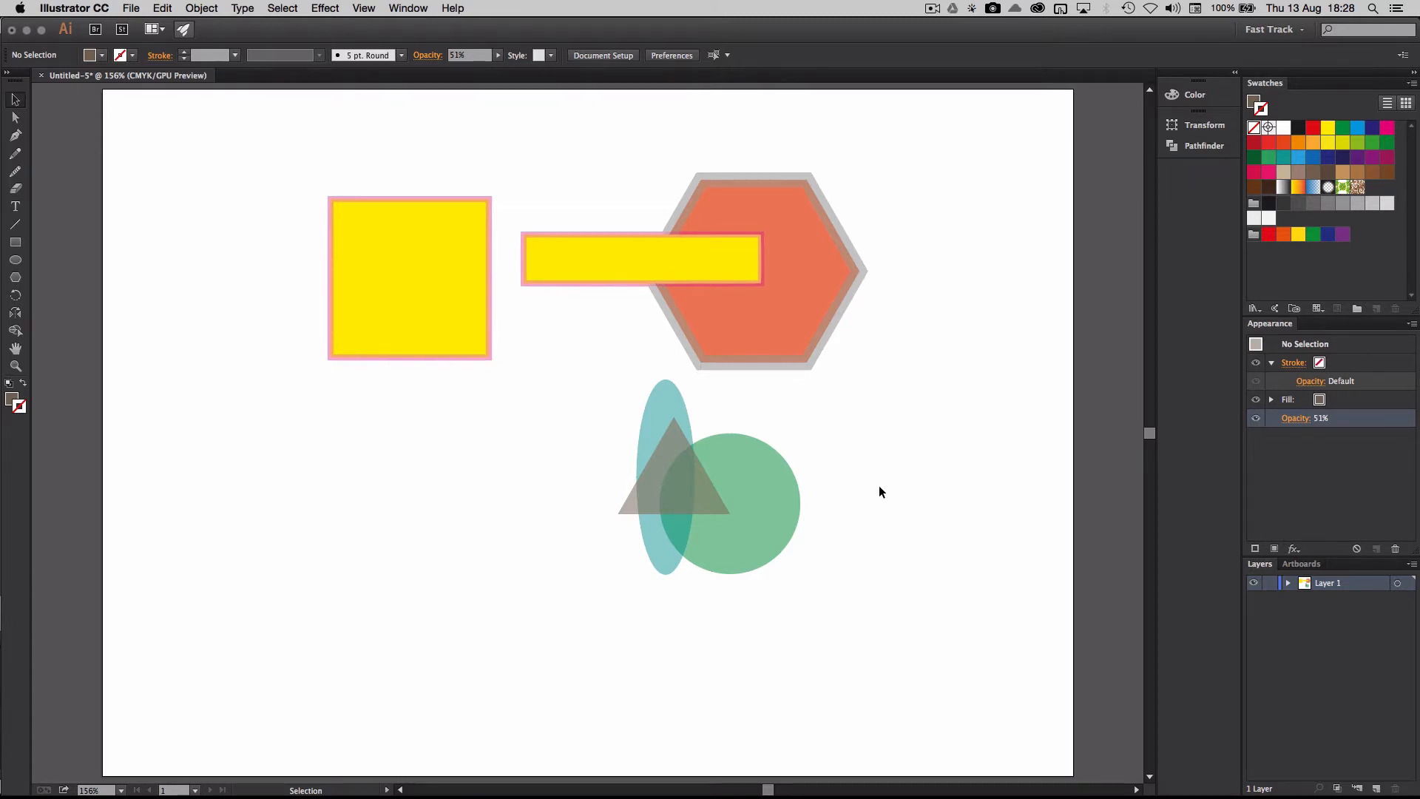
# Step: Set the overall opacity of the green circle to 100%
pyautogui.click(783, 519)
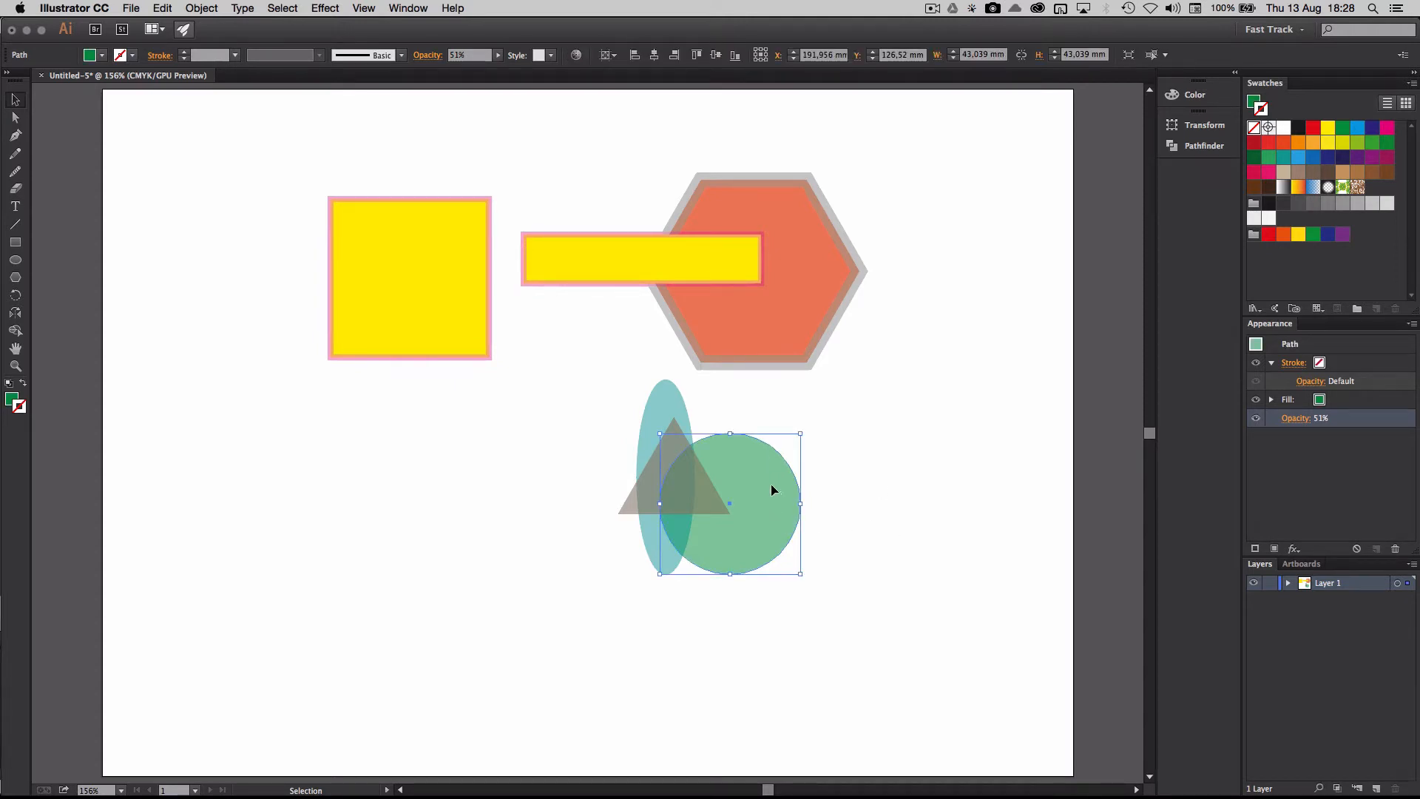
pyautogui.click(1295, 419)
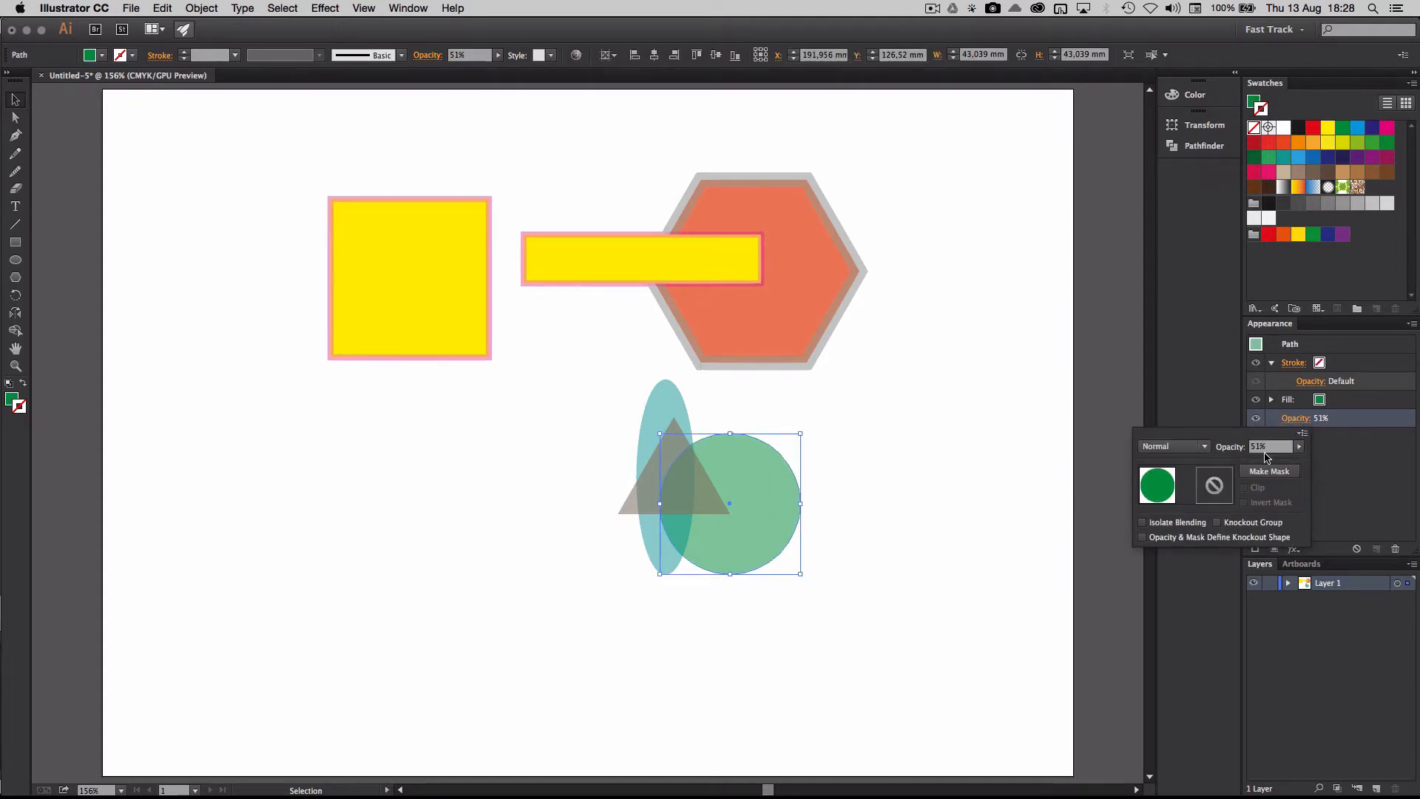
pyautogui.moveTo(1331, 469); pyautogui.dragTo(1332, 474)
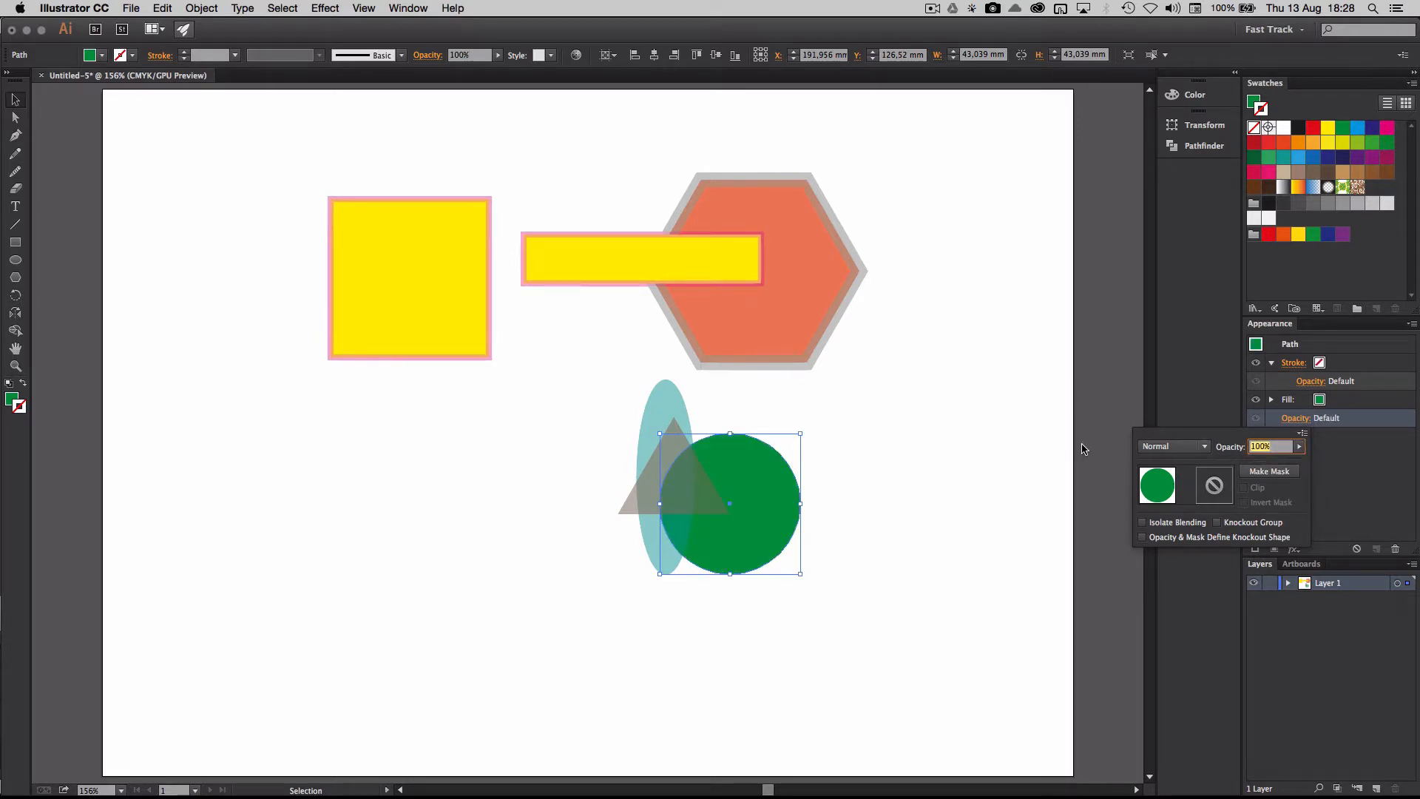
pyautogui.click(1309, 447)
# Step: Centre the green circle and the teal ellipse on the triangle, and move the yellow square down
pyautogui.moveTo(734, 490)
pyautogui.mouseDown()
pyautogui.moveTo(855, 467)
pyautogui.moveTo(762, 472)
pyautogui.moveTo(674, 437)
pyautogui.moveTo(692, 468)
pyautogui.moveTo(833, 470)
pyautogui.moveTo(721, 467)
pyautogui.mouseUp()
pyautogui.click(661, 393)
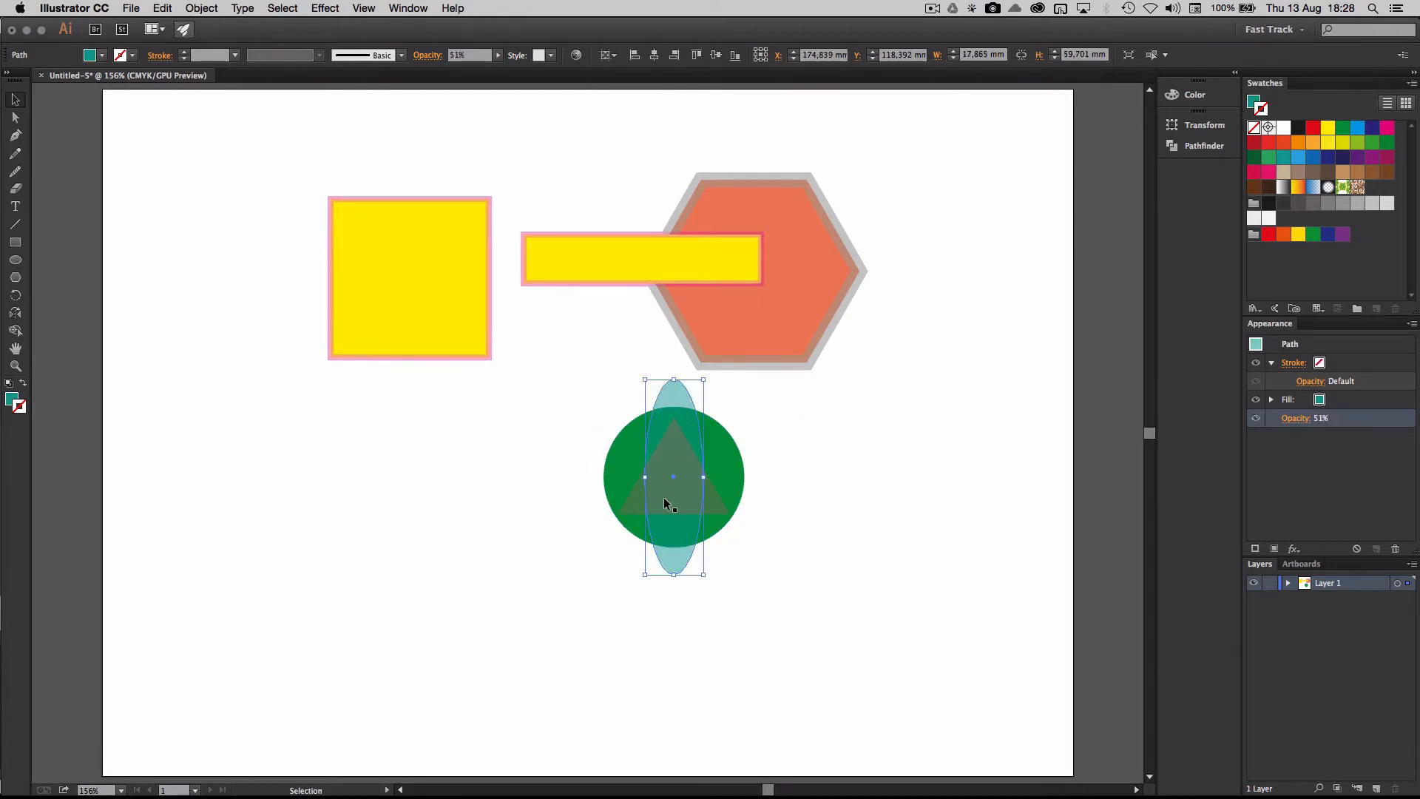
pyautogui.click(580, 506)
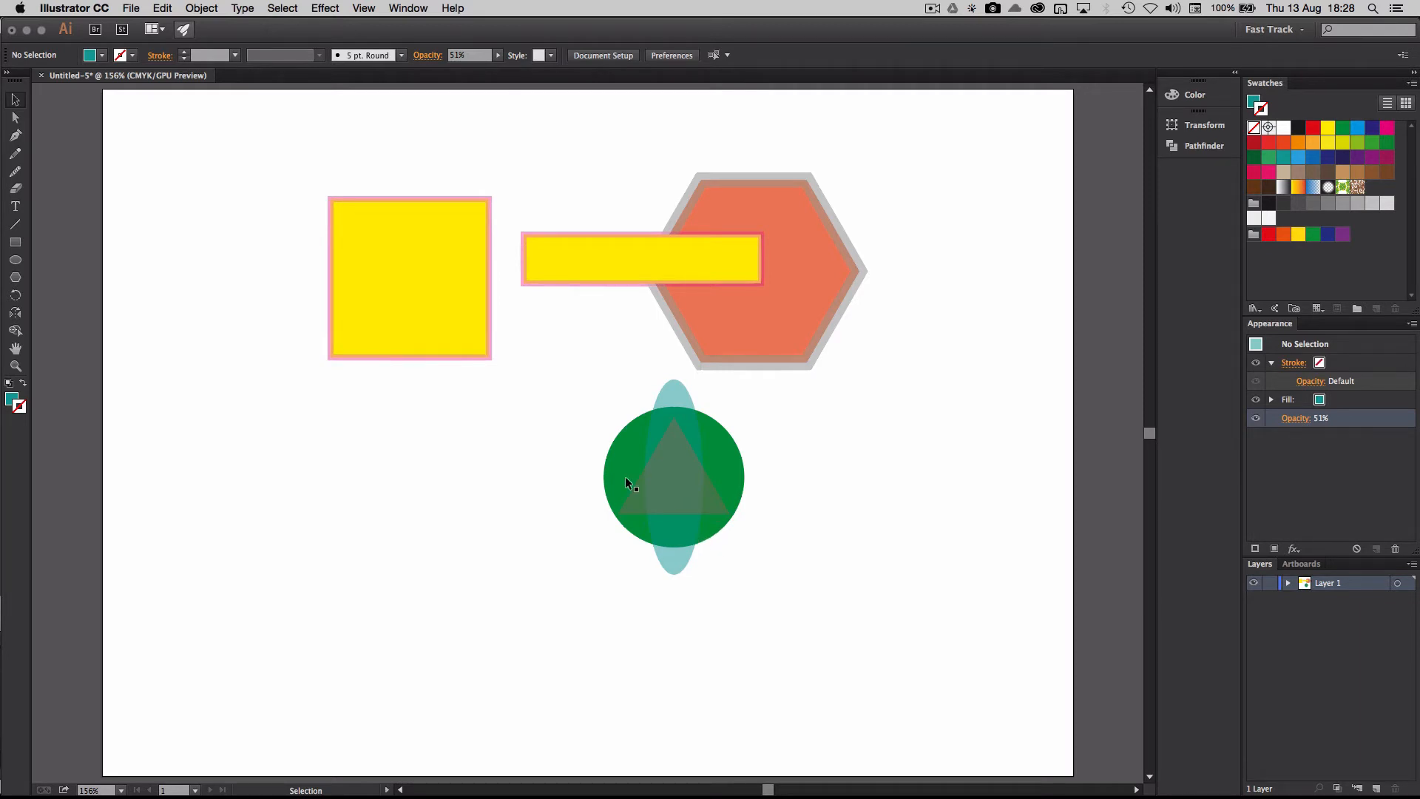
pyautogui.moveTo(437, 231); pyautogui.dragTo(454, 325)
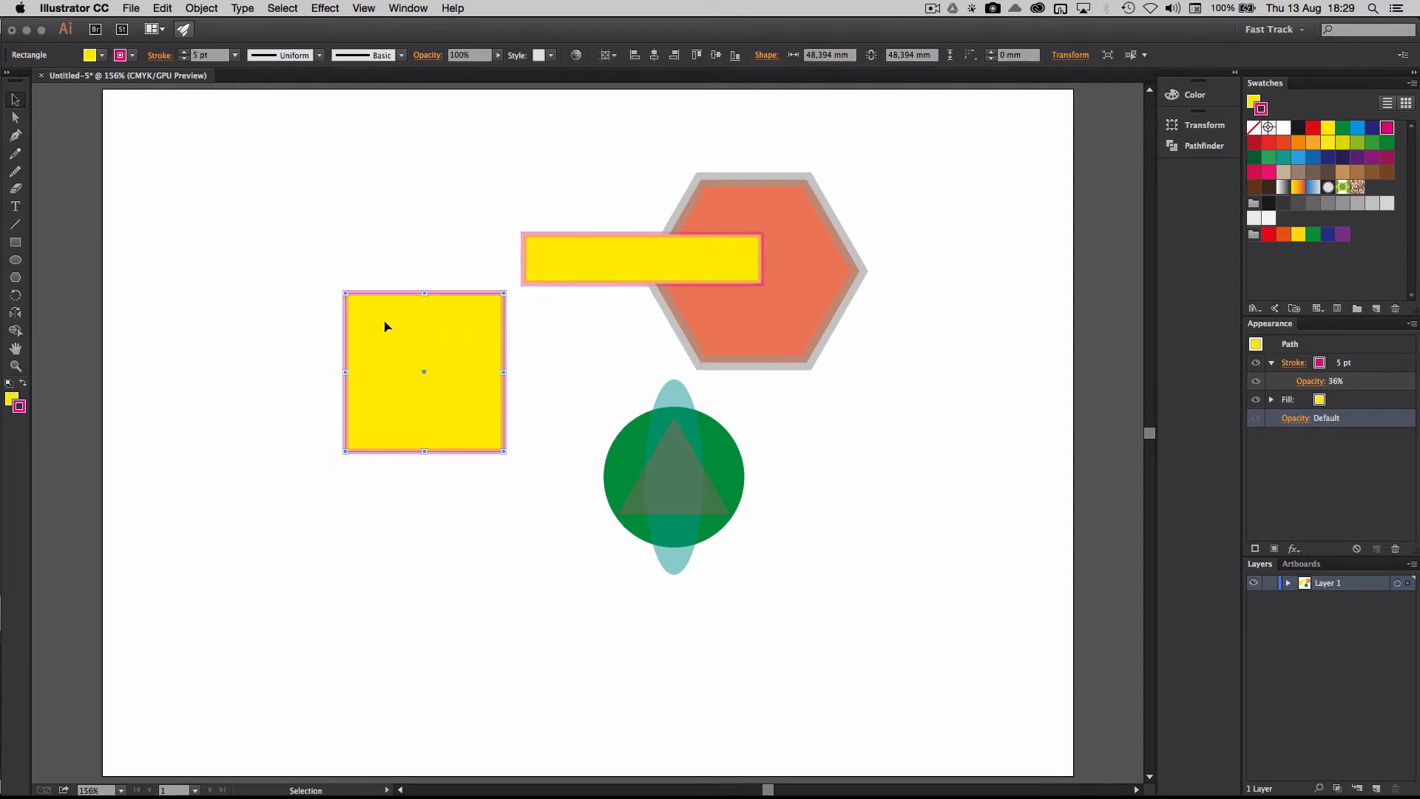
# Step: Examine the edges of the yellow shapes up close and review the yellow square's stroke options
pyautogui.click(15, 365)
pyautogui.click(471, 265)
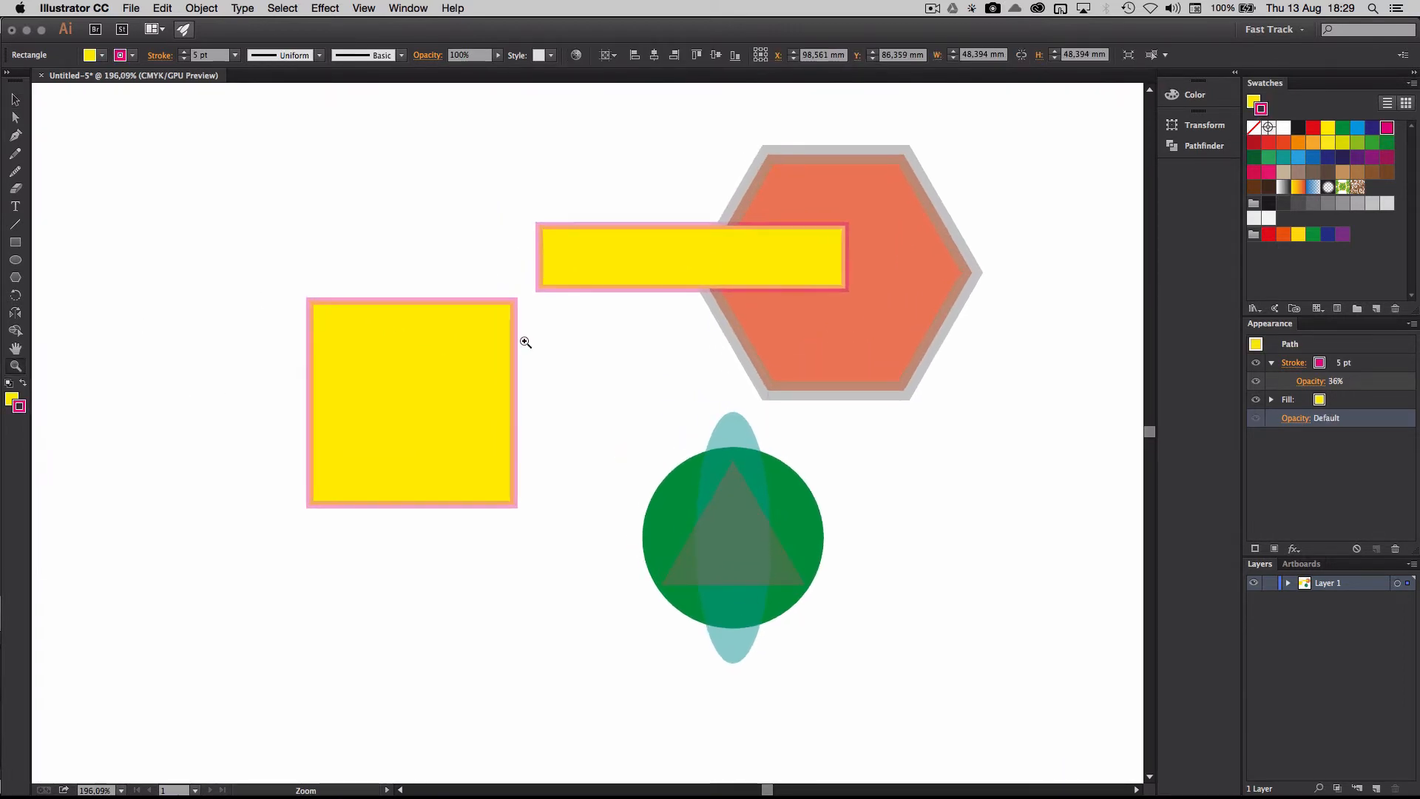
pyautogui.moveTo(608, 362); pyautogui.dragTo(737, 398)
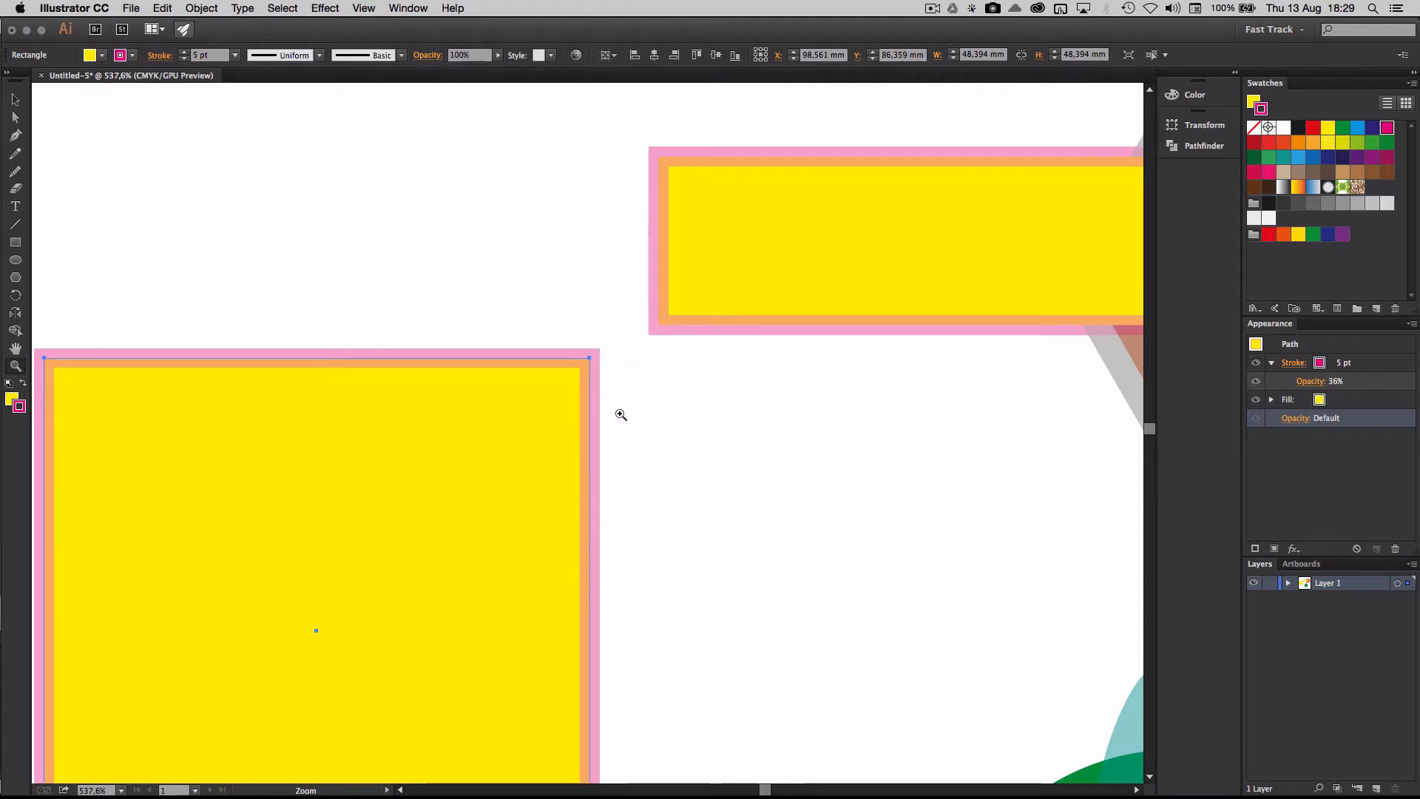
pyautogui.moveTo(625, 410); pyautogui.dragTo(498, 475)
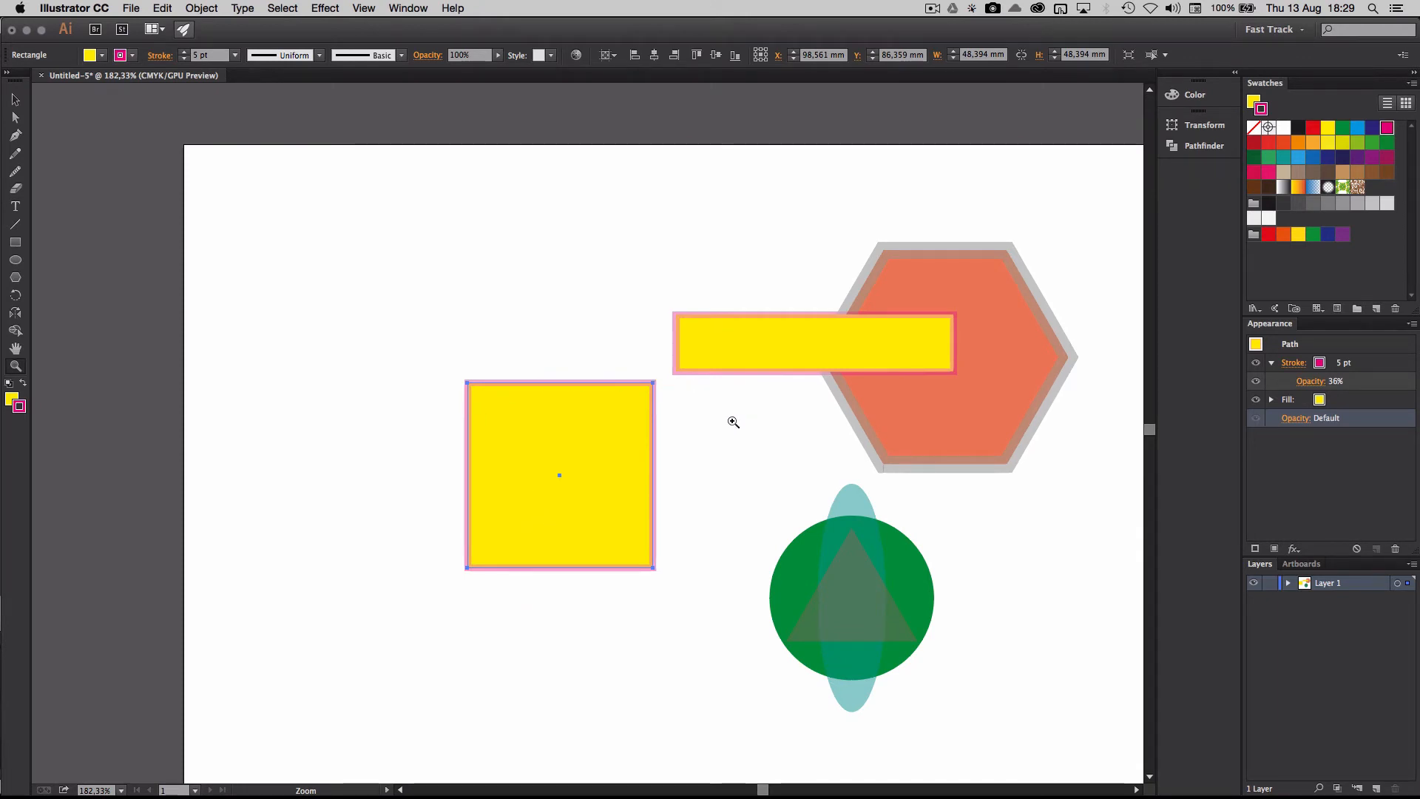
pyautogui.moveTo(669, 440); pyautogui.dragTo(647, 466)
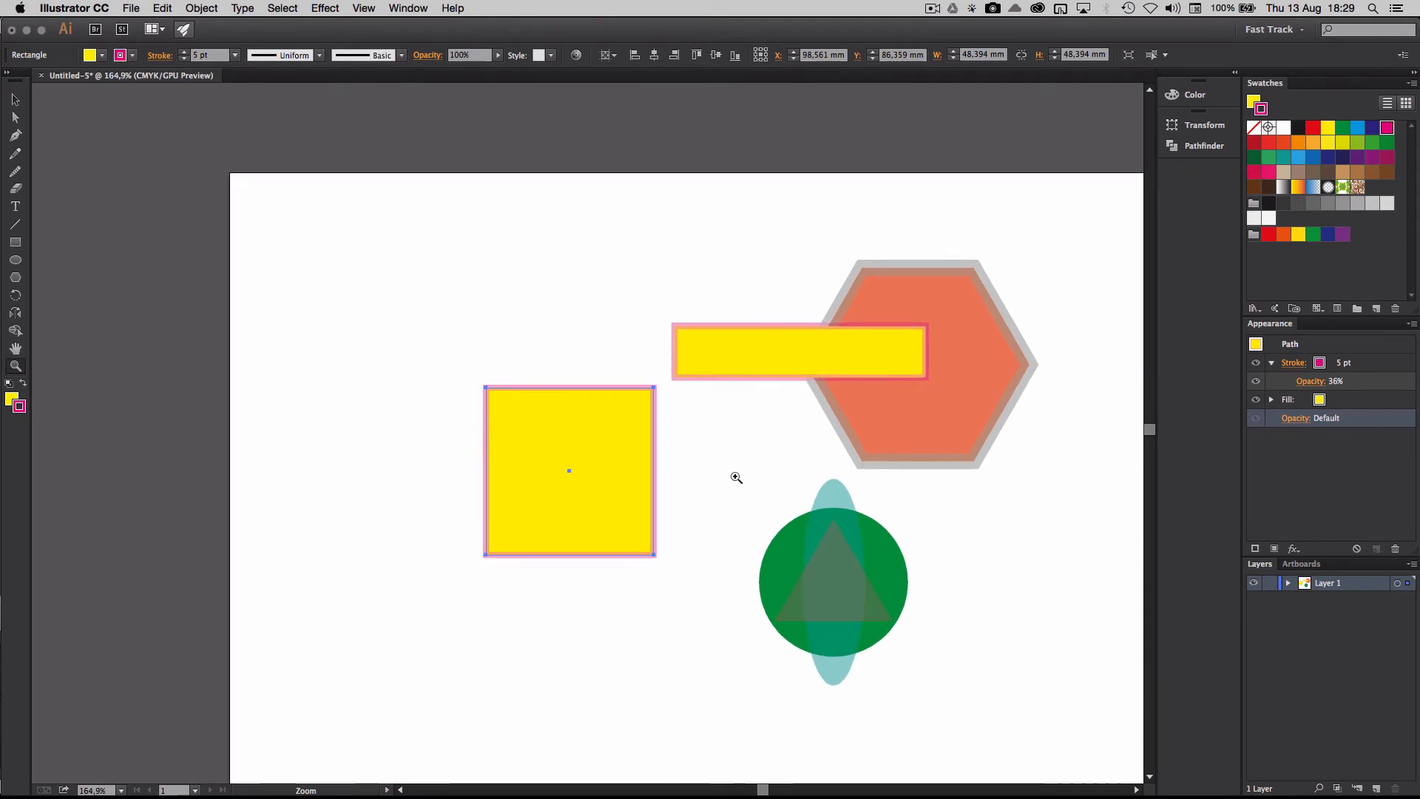
pyautogui.moveTo(735, 476); pyautogui.dragTo(788, 446)
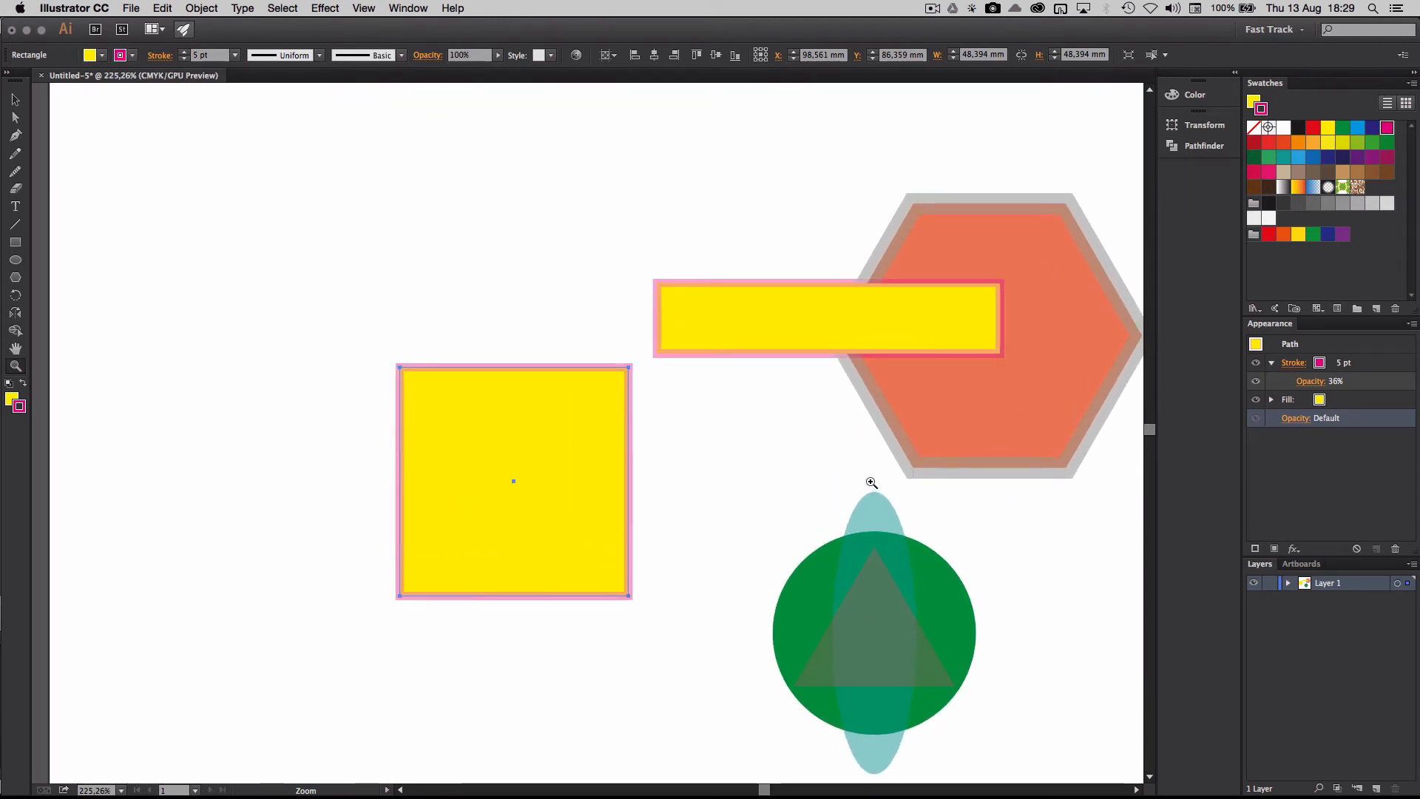
pyautogui.moveTo(922, 498); pyautogui.dragTo(743, 438)
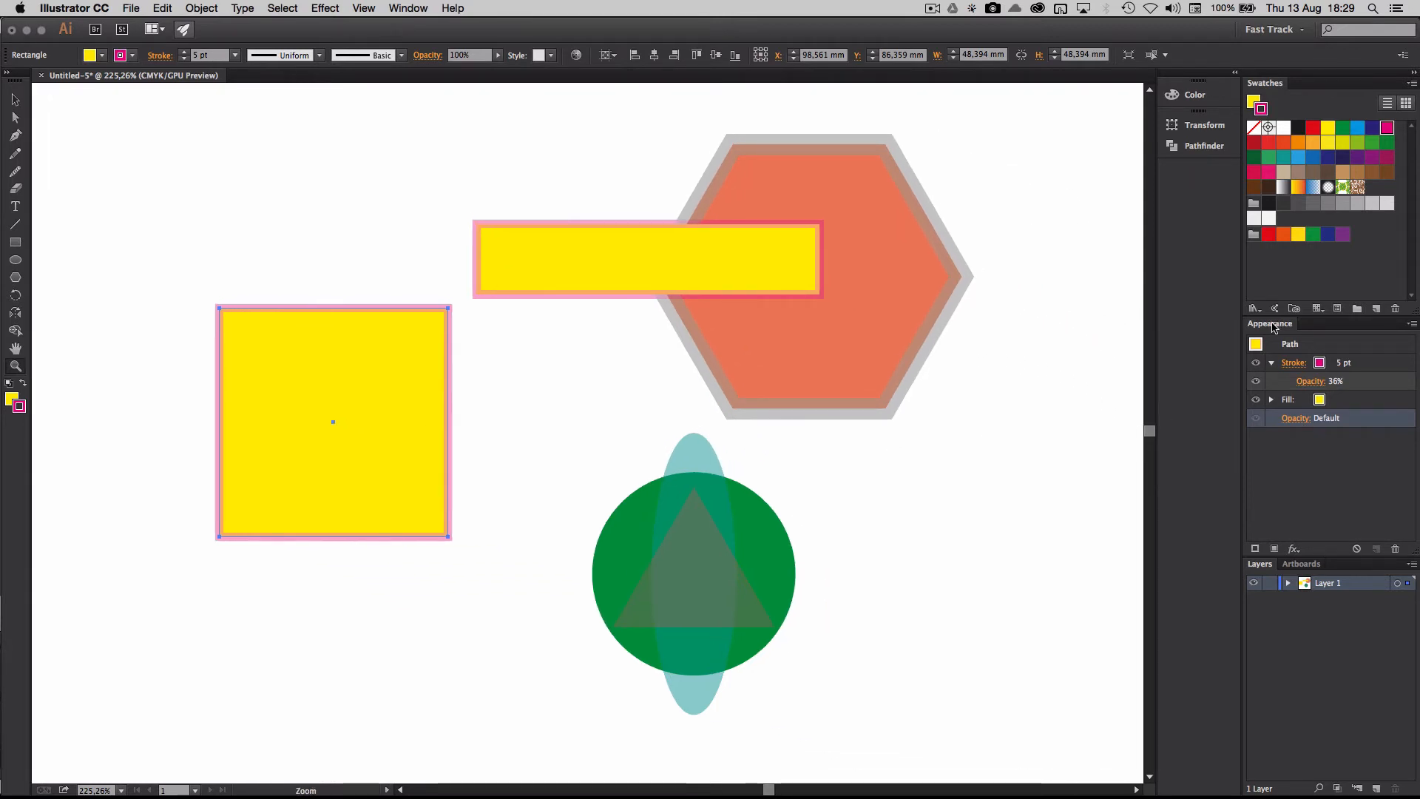
pyautogui.click(1293, 363)
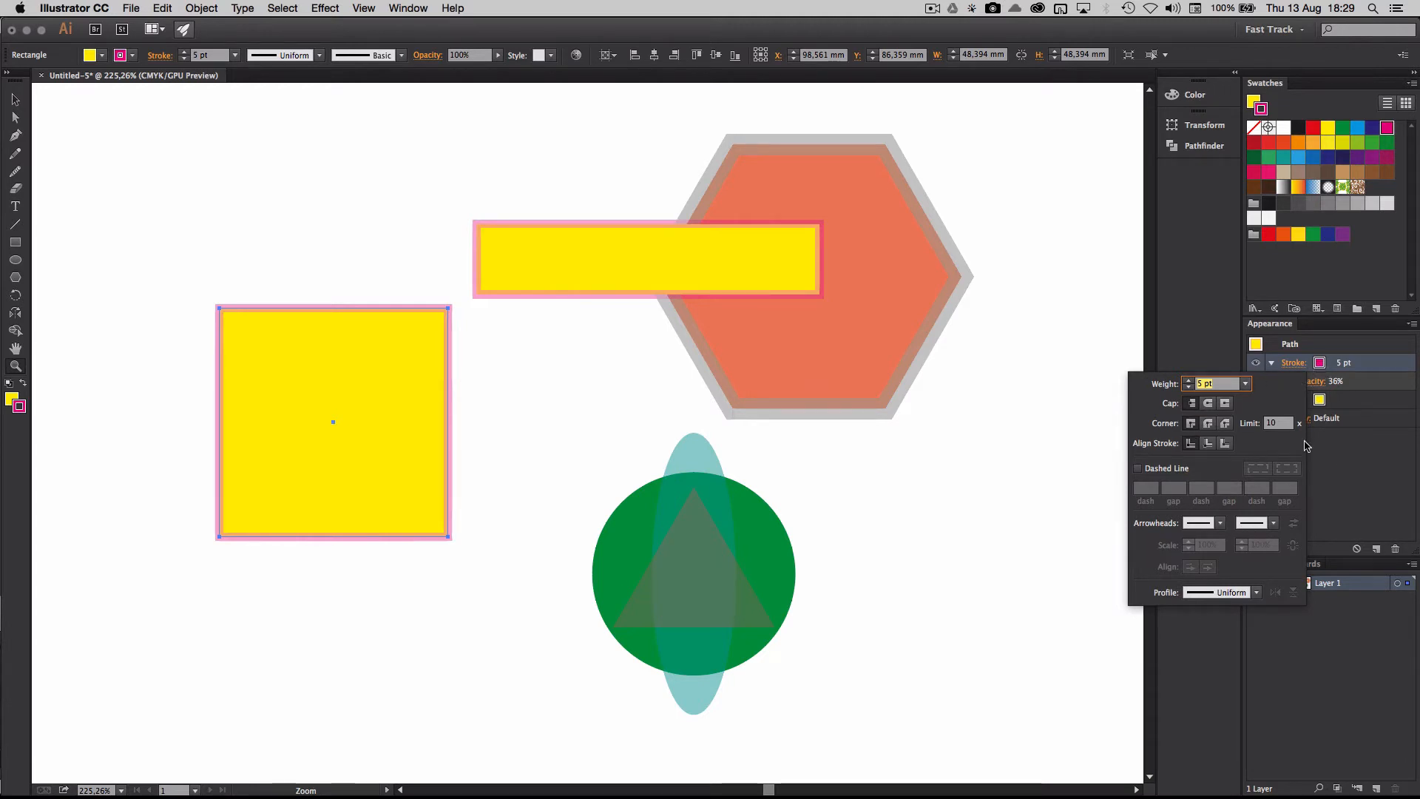
pyautogui.click(1308, 346)
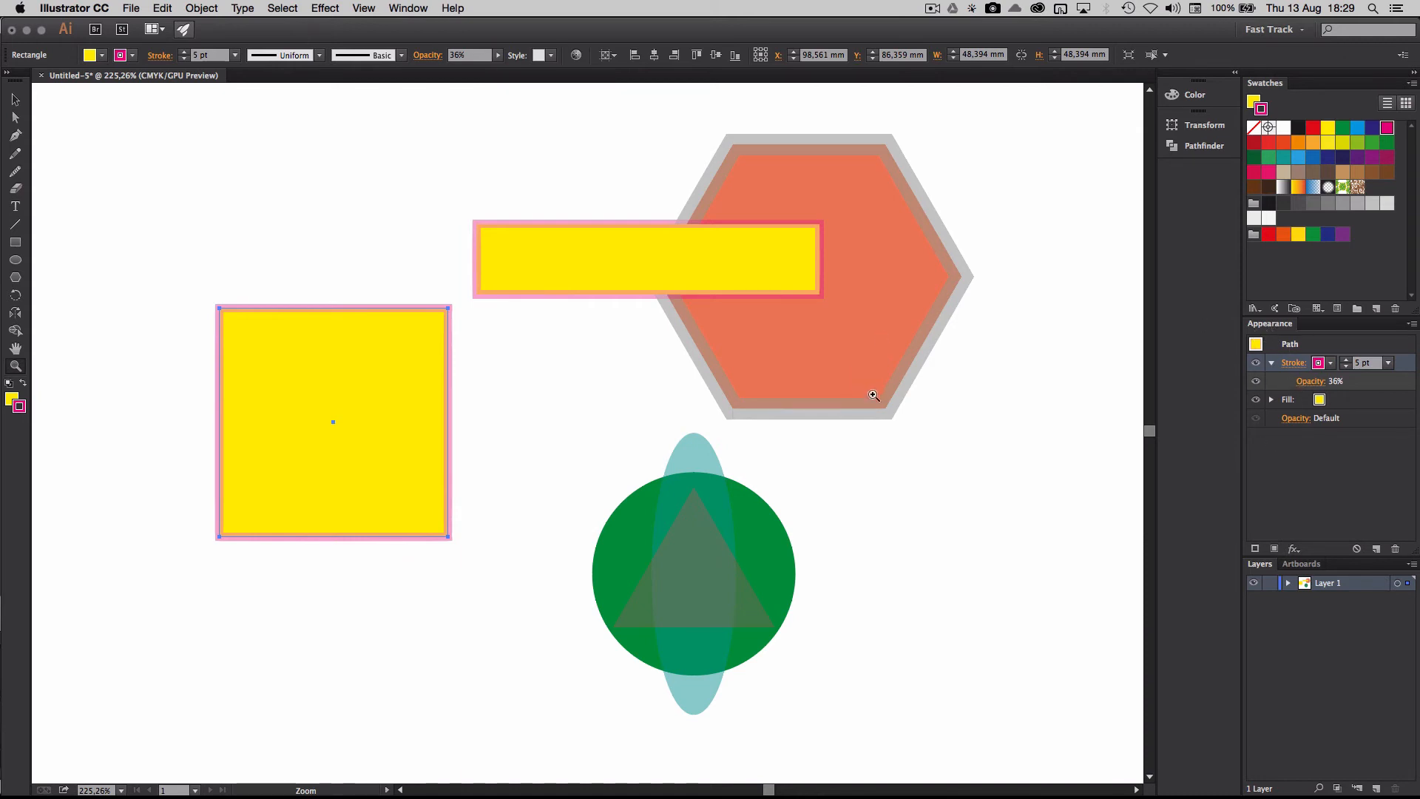
# Step: Expand the hexagon's fill attributes and set the overall opacity of the hexagon to 100%
pyautogui.click(15, 99)
pyautogui.click(862, 244)
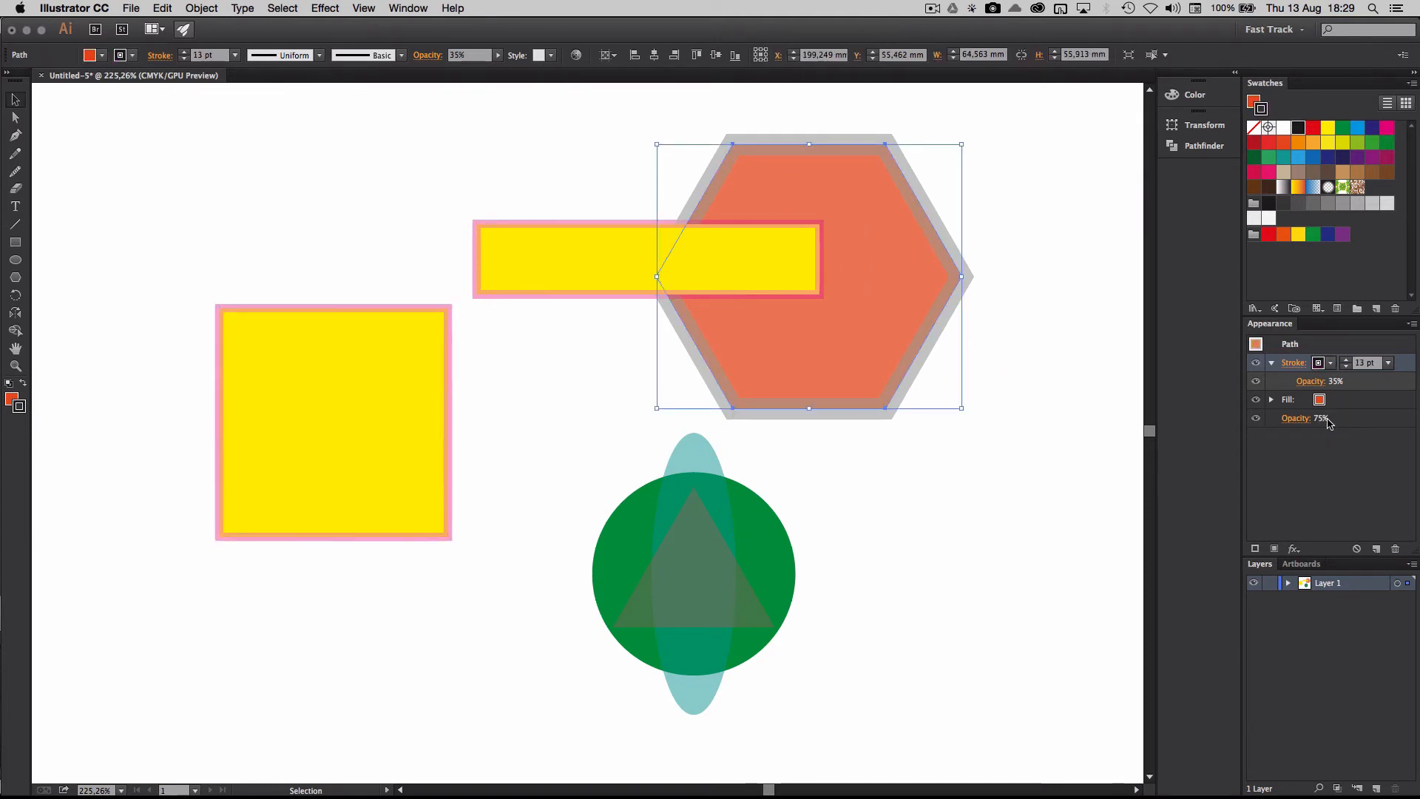
pyautogui.click(1271, 401)
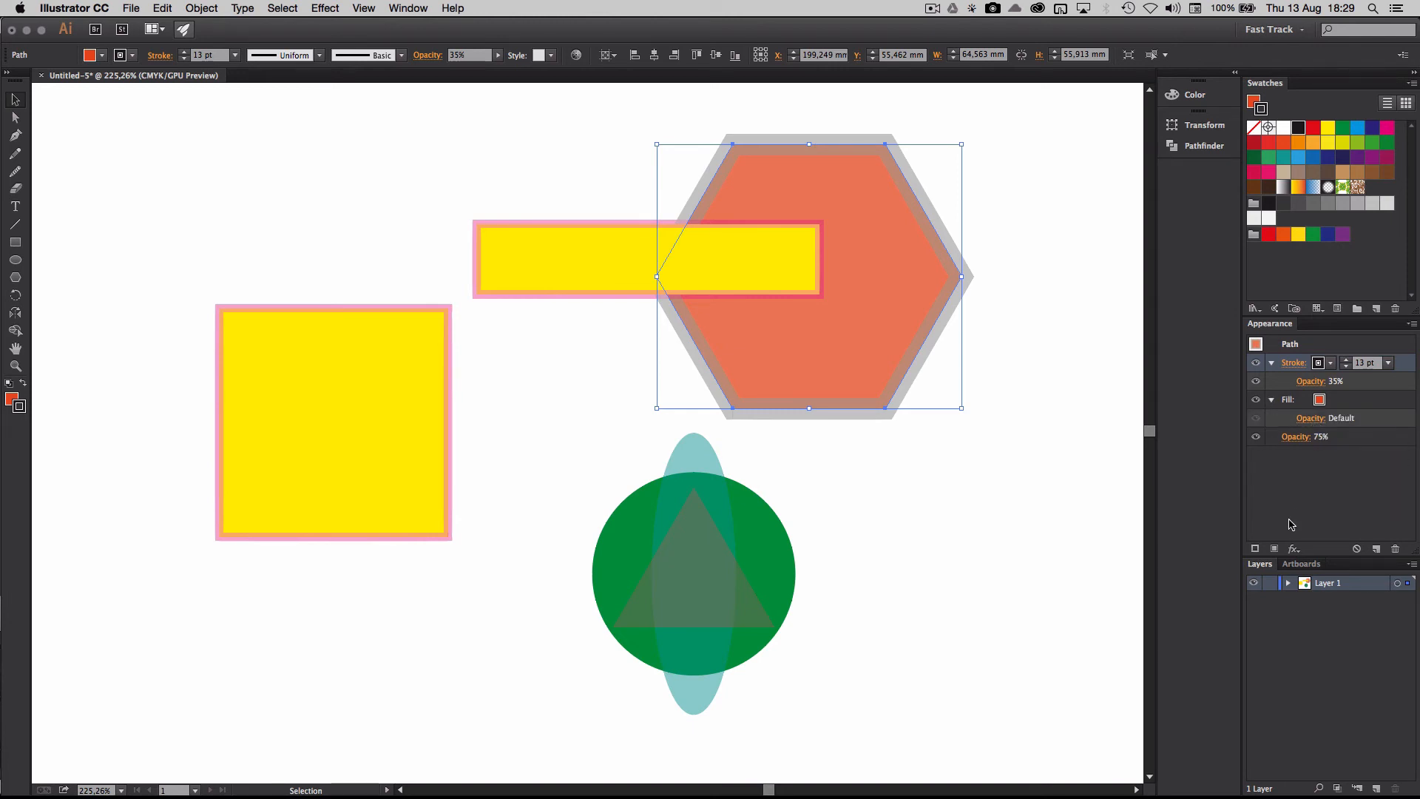
pyautogui.click(1295, 436)
pyautogui.click(1300, 465)
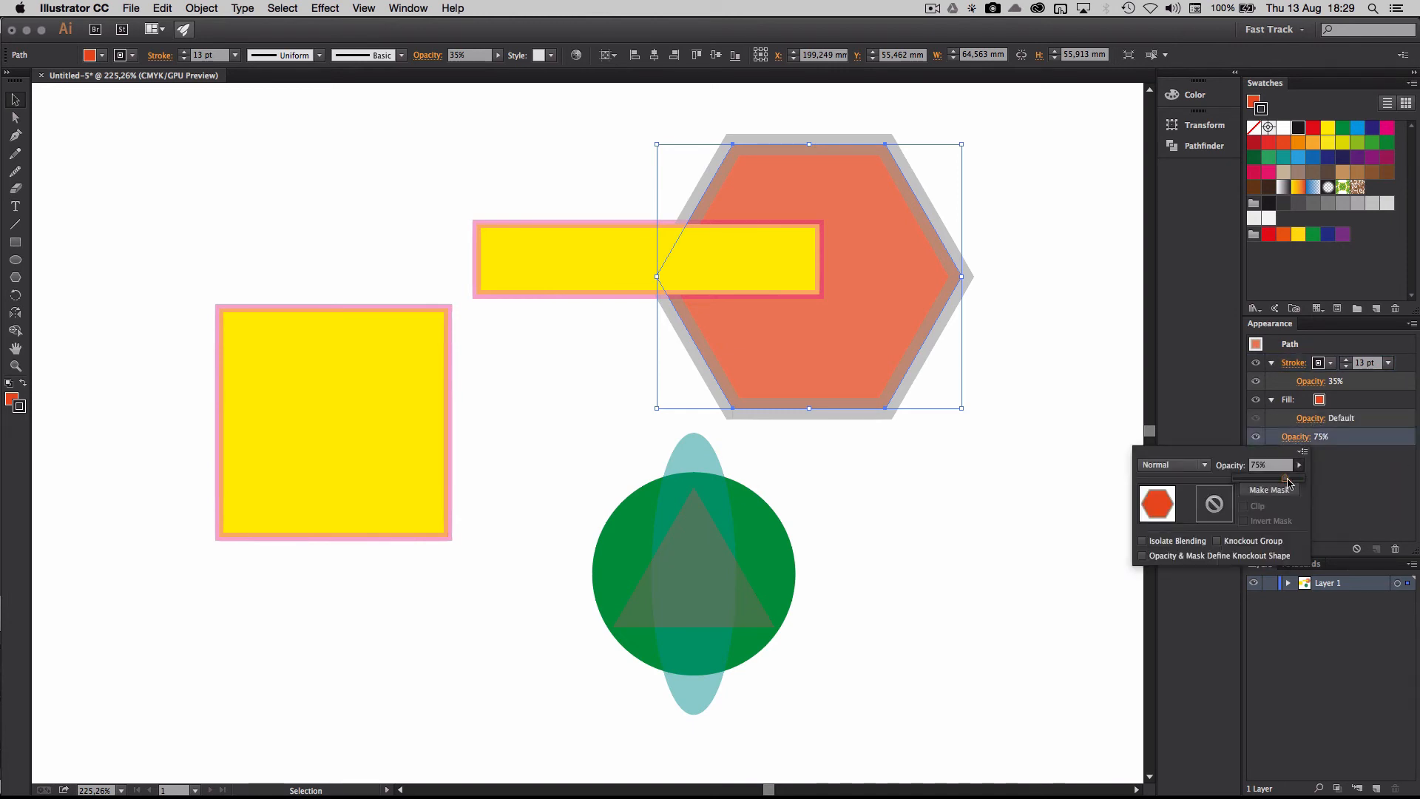
pyautogui.moveTo(1276, 485); pyautogui.dragTo(1303, 482)
pyautogui.click(1323, 392)
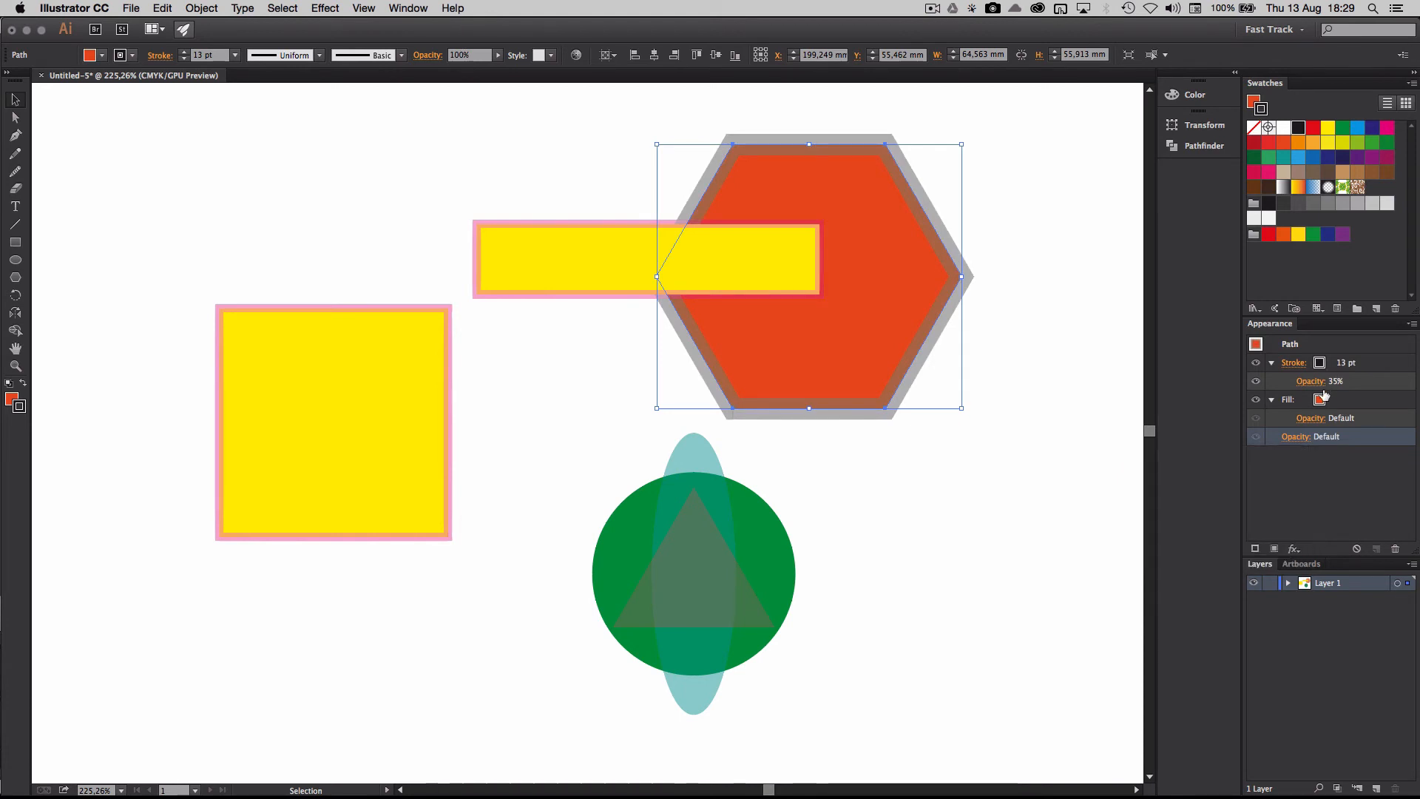
# Step: Set the opacity of the hexagon's stroke to 100%
pyautogui.click(1310, 382)
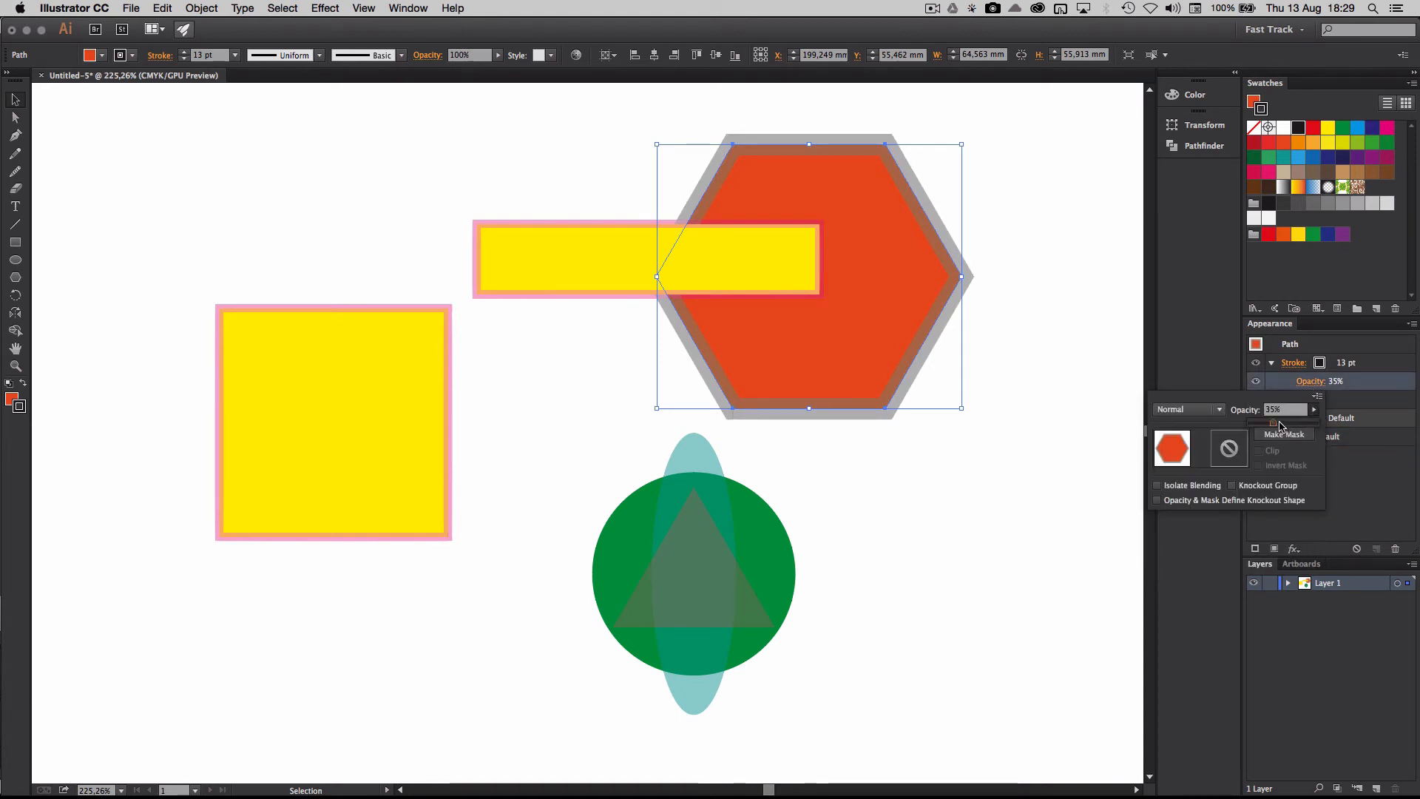
pyautogui.moveTo(1357, 430); pyautogui.dragTo(1354, 436)
pyautogui.click(1361, 487)
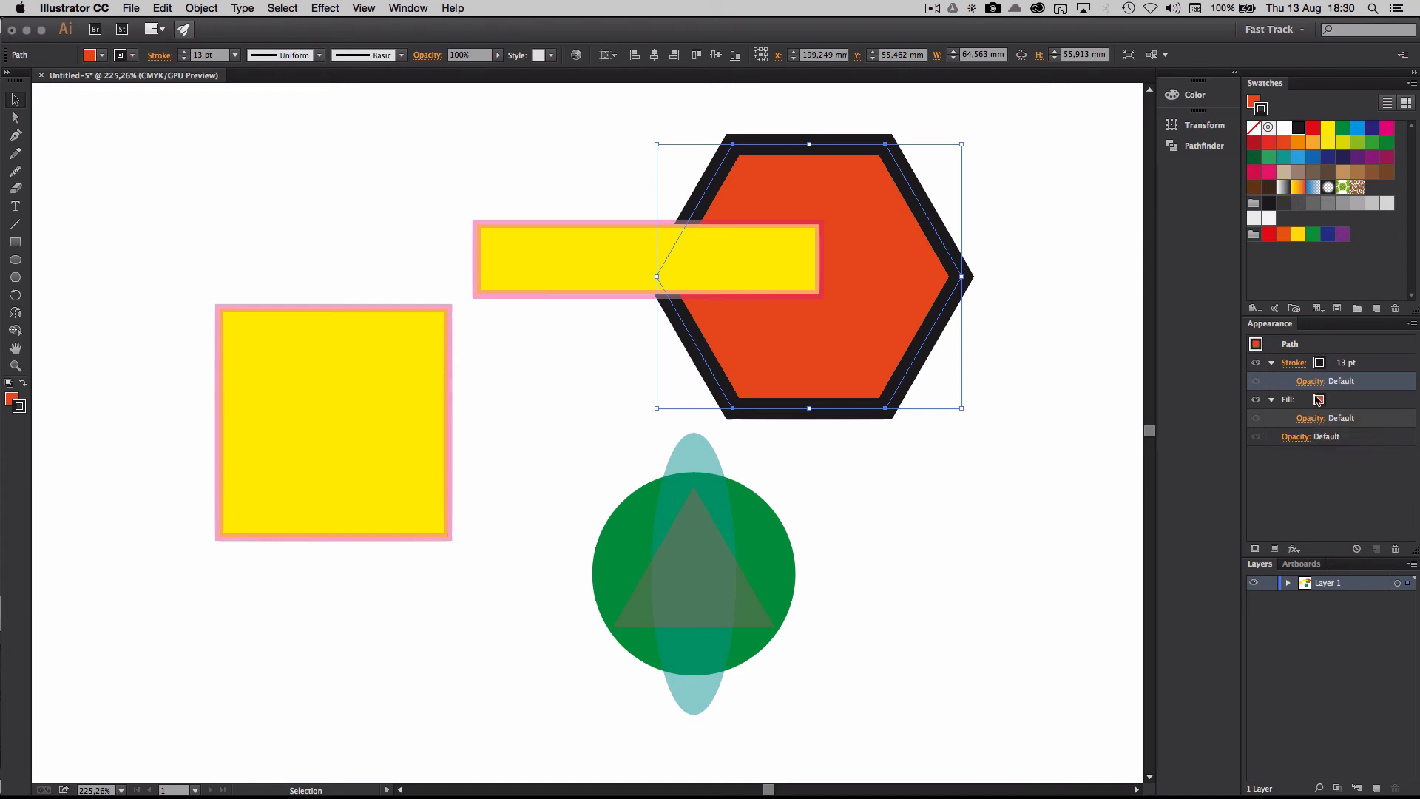
# Step: Try an overall opacity of 62% on the hexagon and restore it to 100%
pyautogui.click(1295, 442)
pyautogui.click(1298, 465)
pyautogui.moveTo(1303, 478); pyautogui.dragTo(1275, 524)
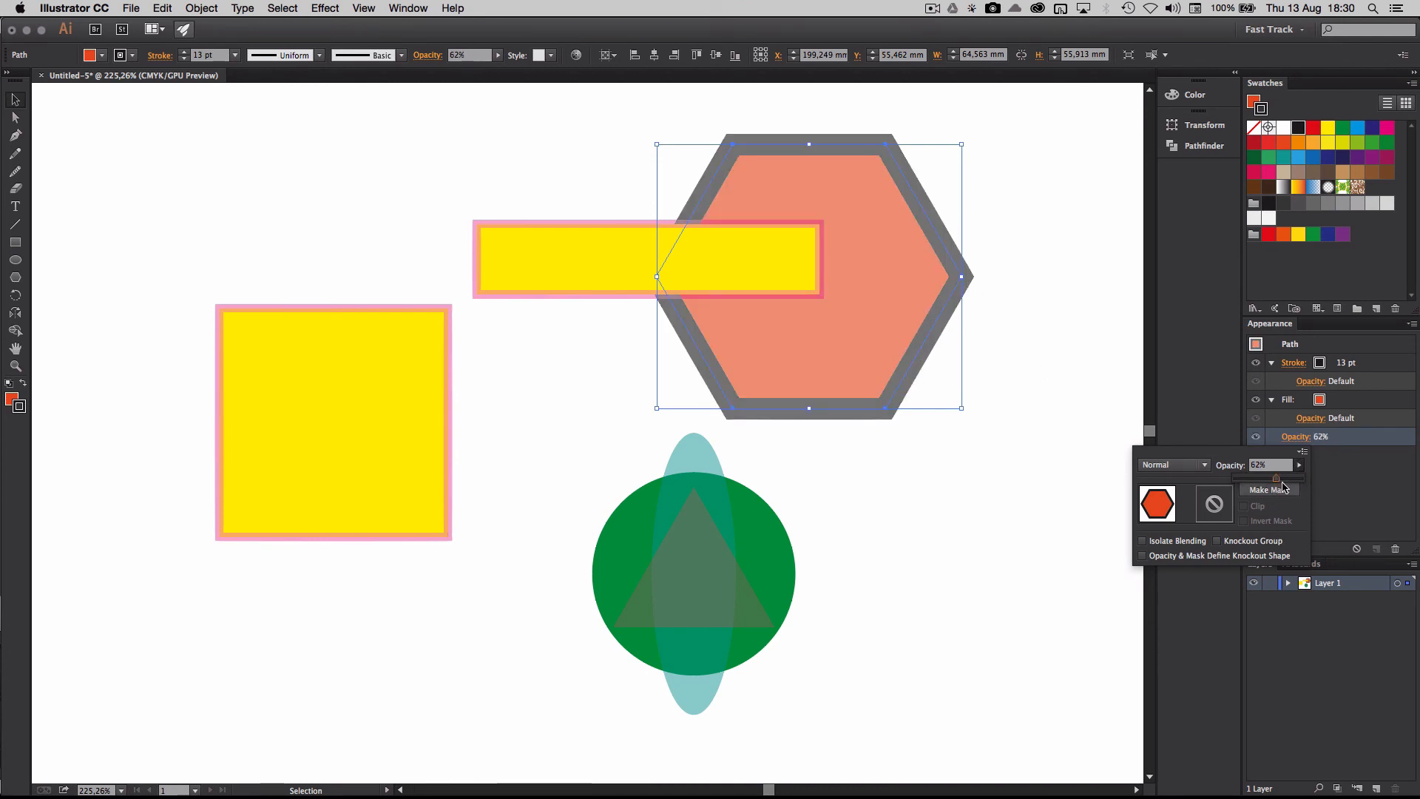
pyautogui.moveTo(1276, 479); pyautogui.dragTo(1349, 463)
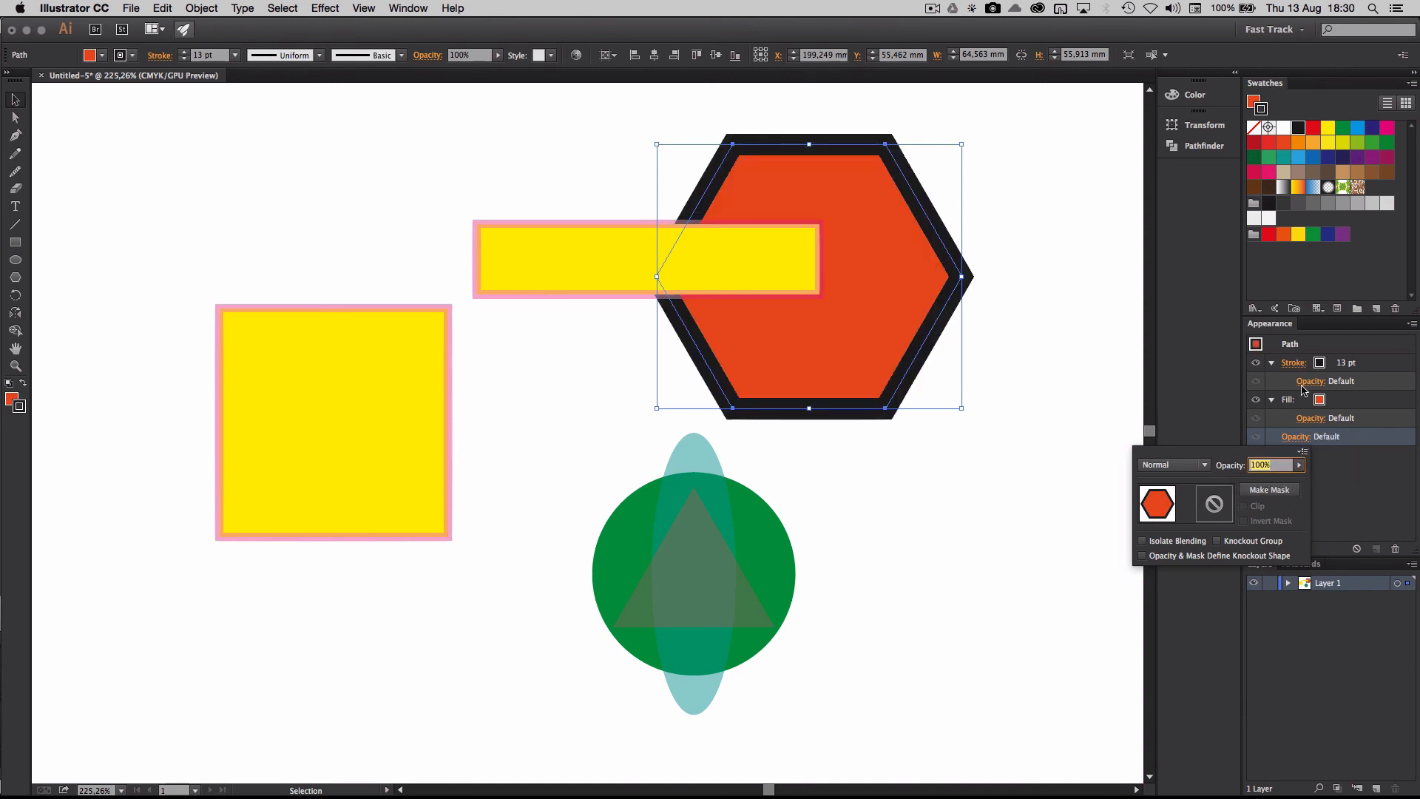
pyautogui.click(1391, 444)
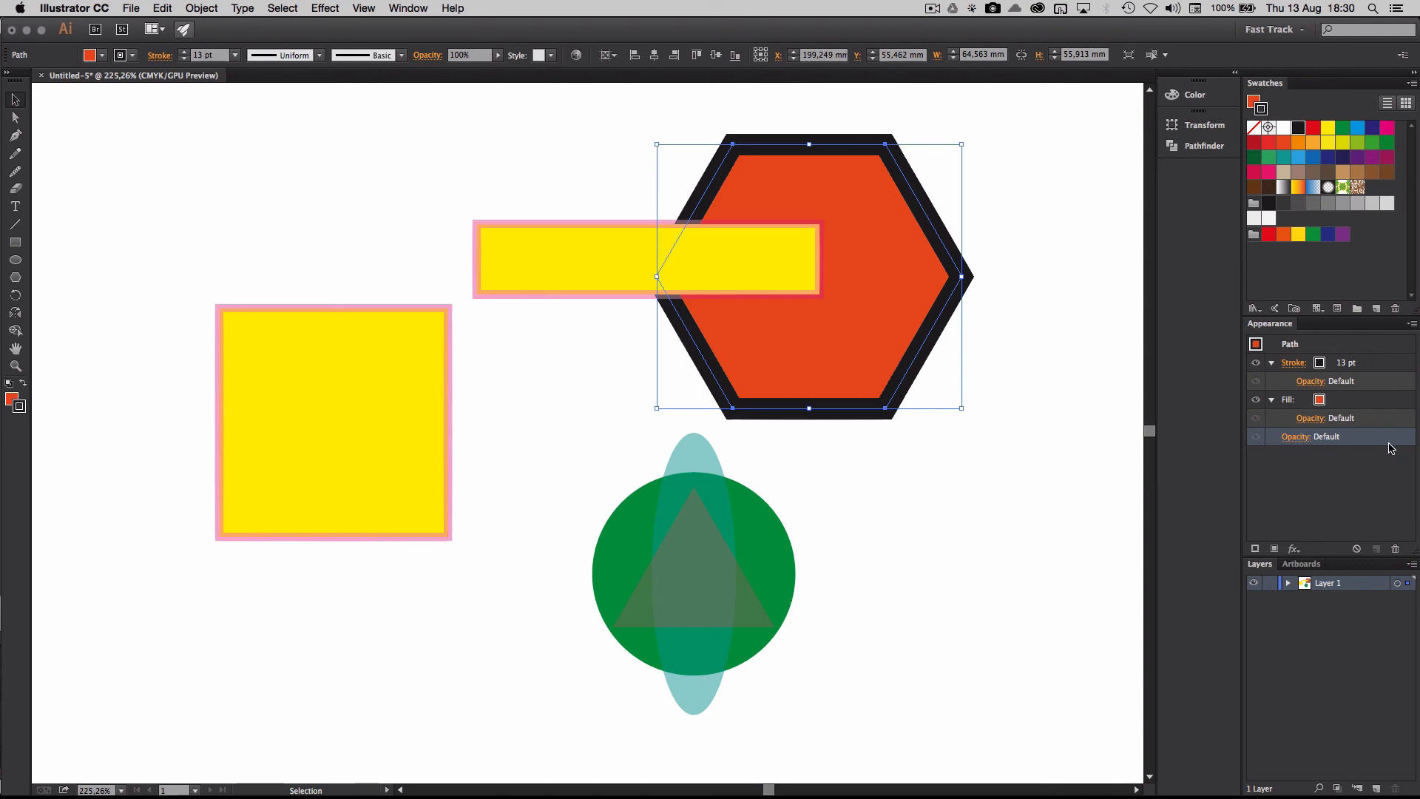